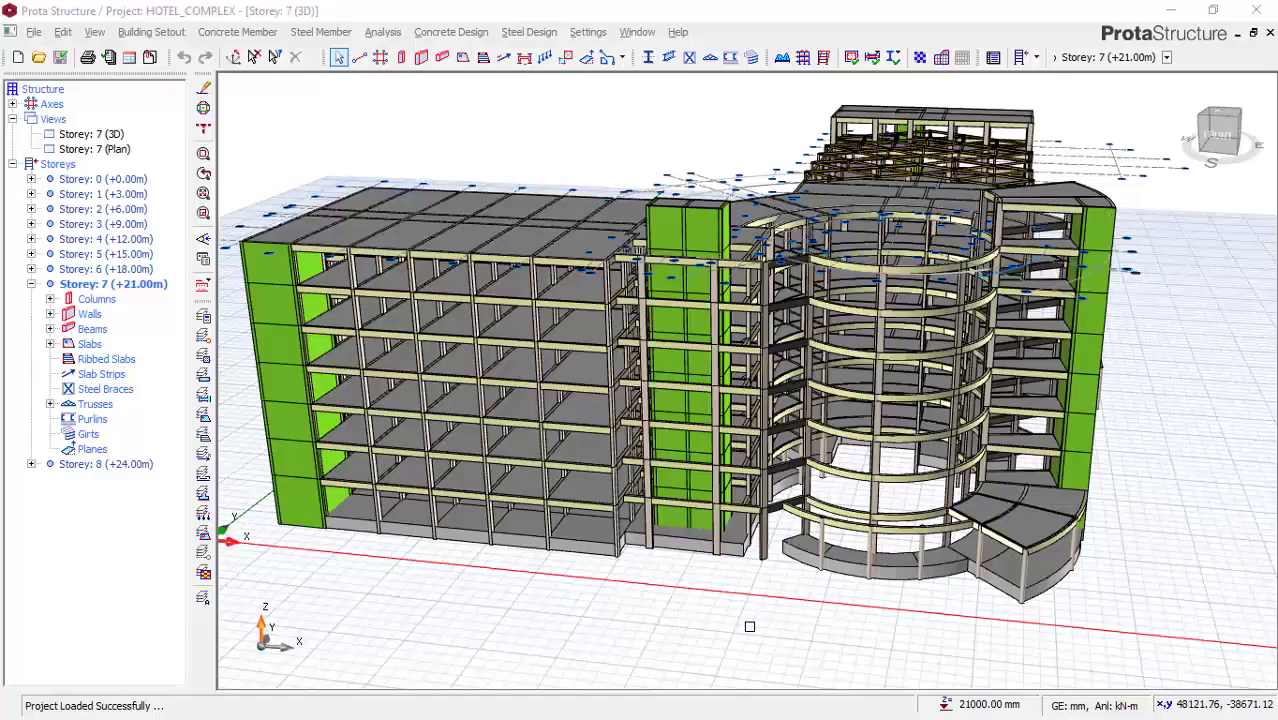
Step: Orbit and zoom the 3D building model round to a frontal view
middle_click_drag(749, 626, 788, 568)
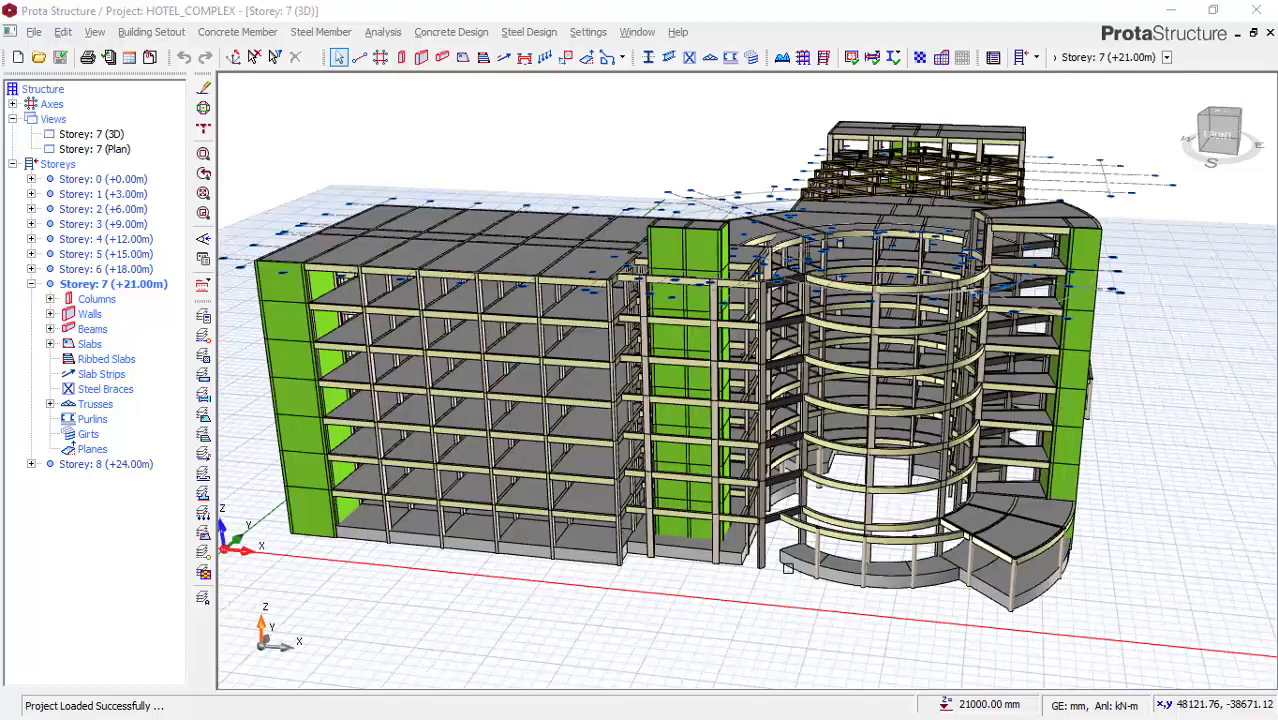
scroll(774, 613, "up", 3)
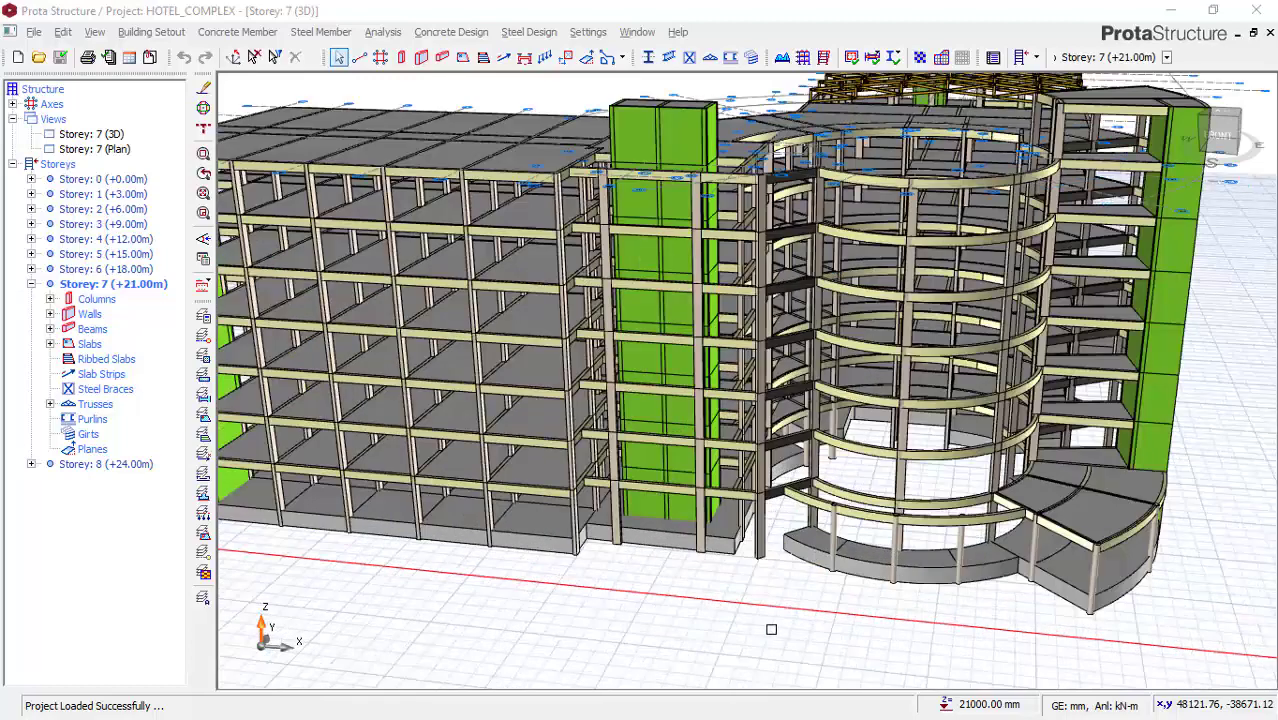
scroll(770, 623, "down", 4)
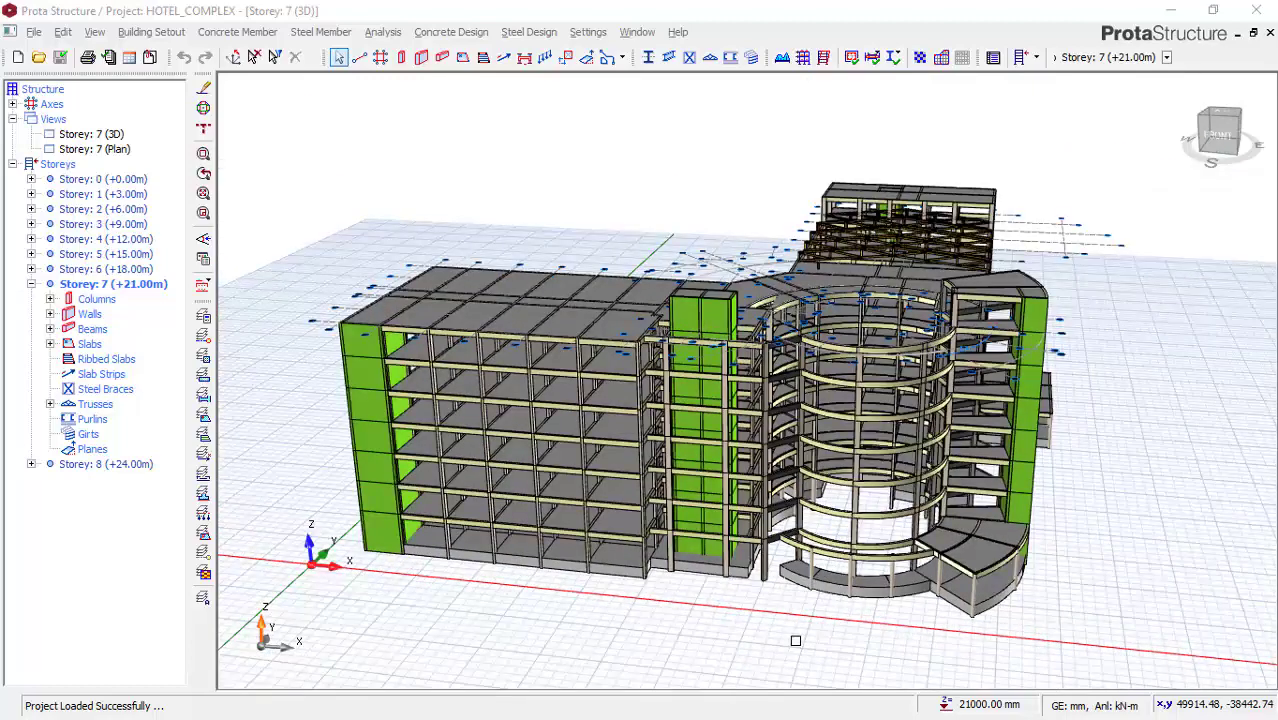
scroll(604, 440, "up", 4)
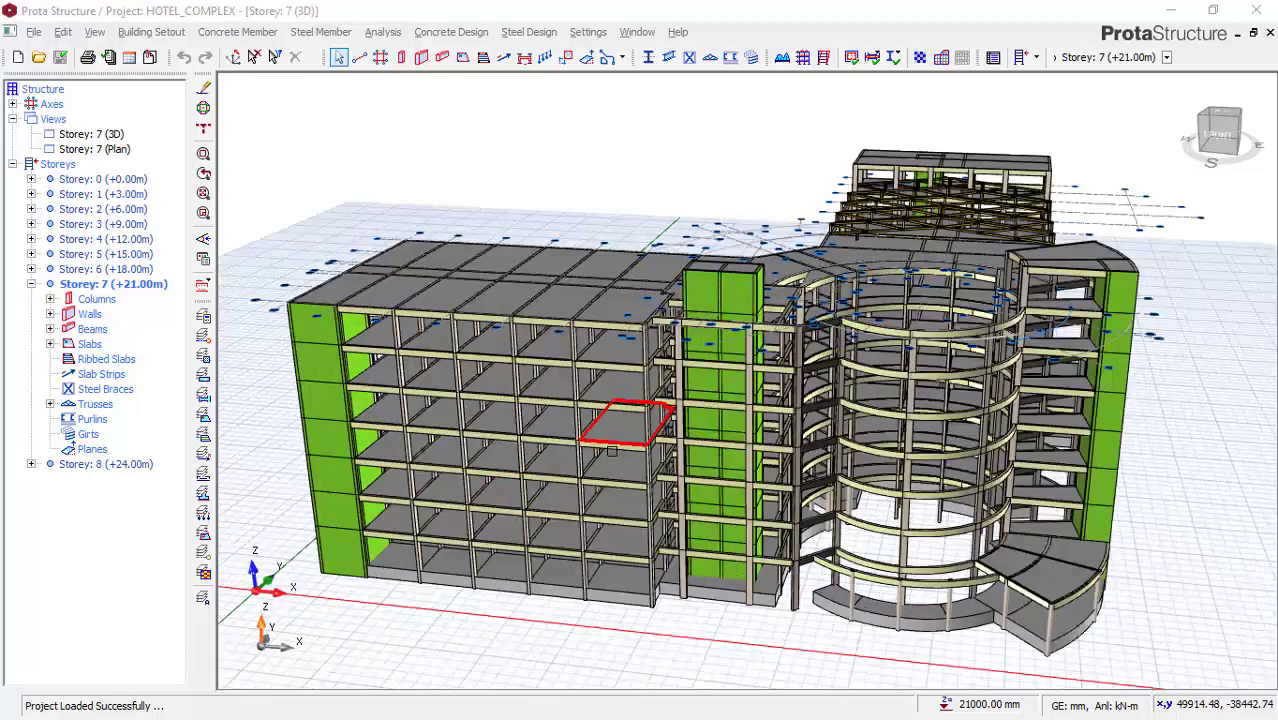
scroll(594, 368, "up", 2)
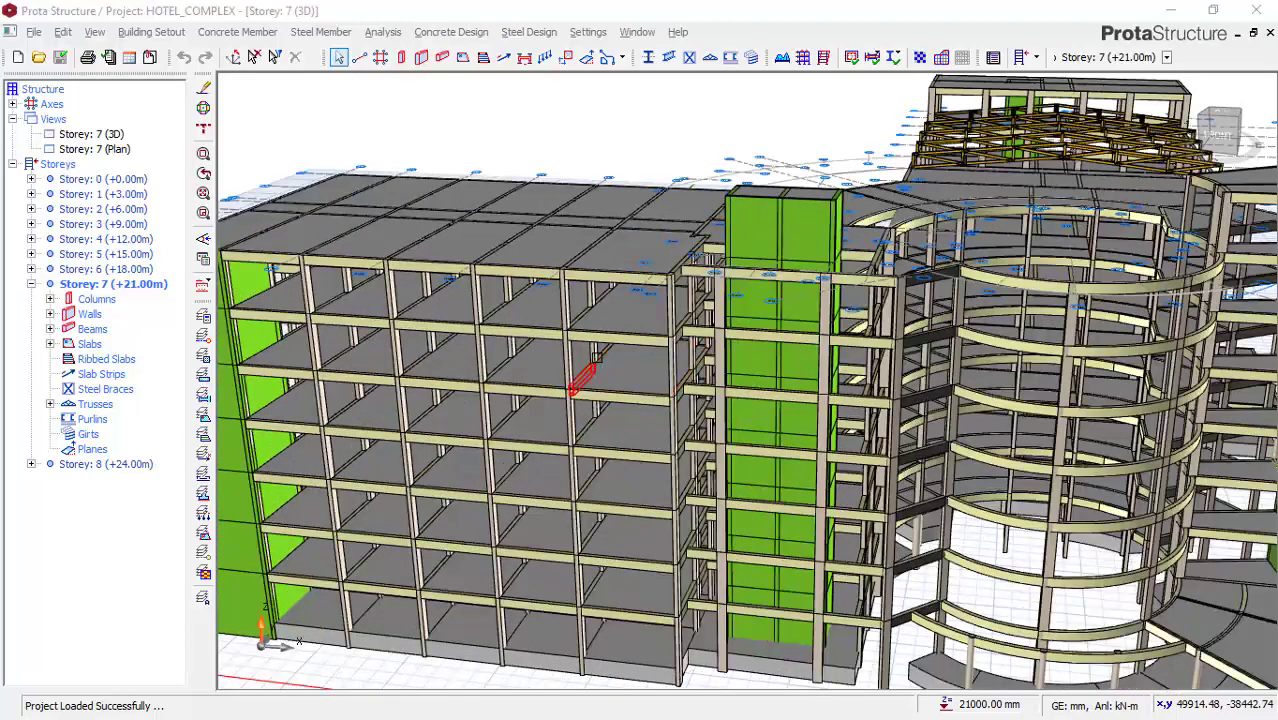
scroll(607, 360, "down", 2)
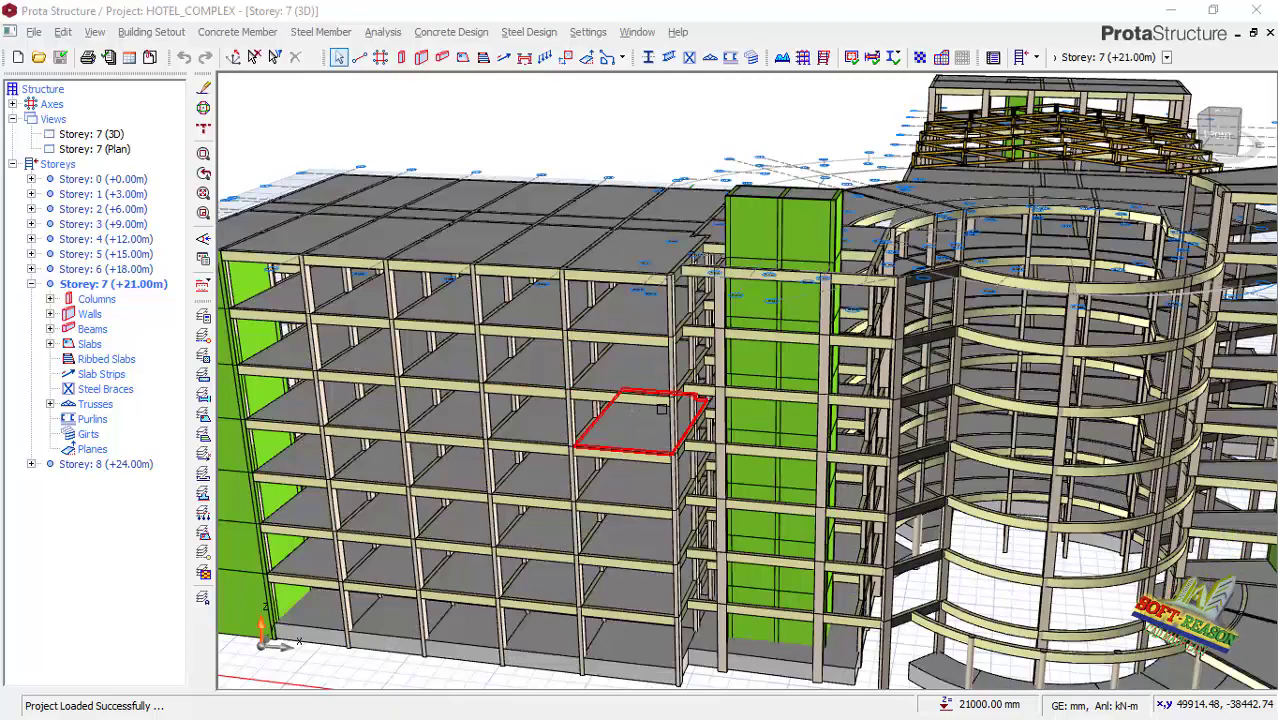
scroll(690, 420, "down", 2)
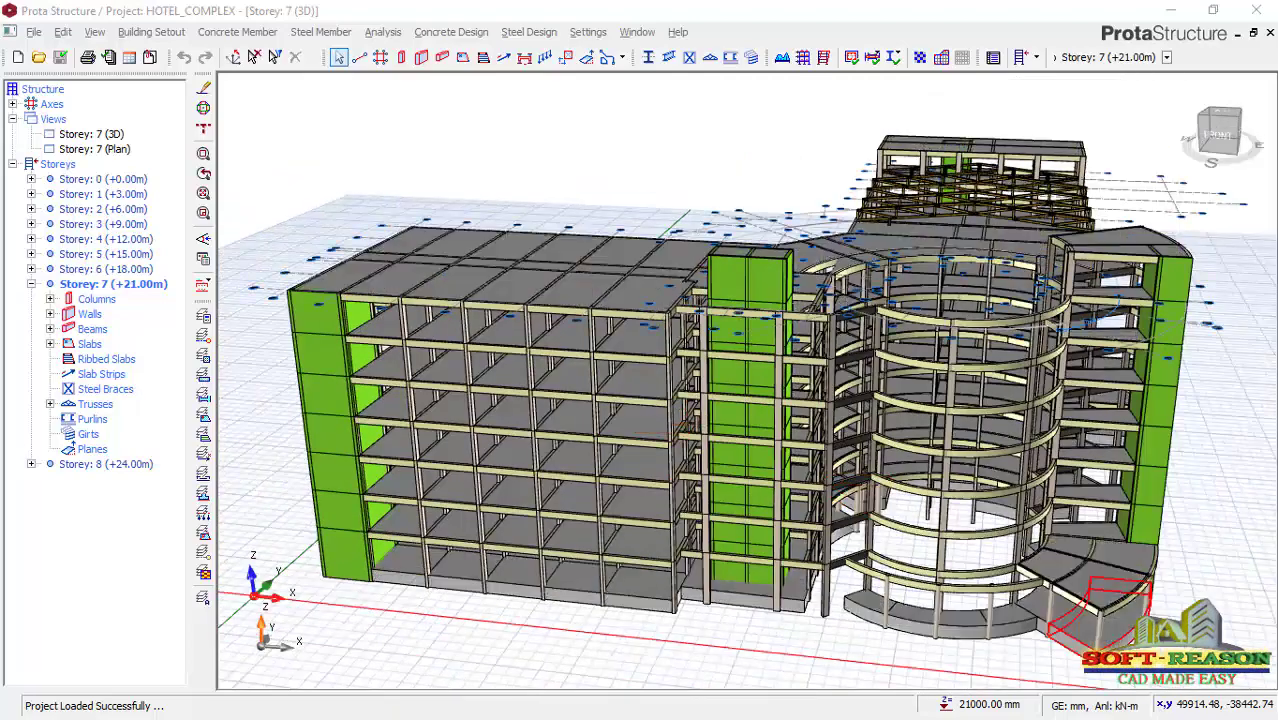
middle_click_drag(1135, 610, 750, 368)
scroll(750, 363, "down", 5)
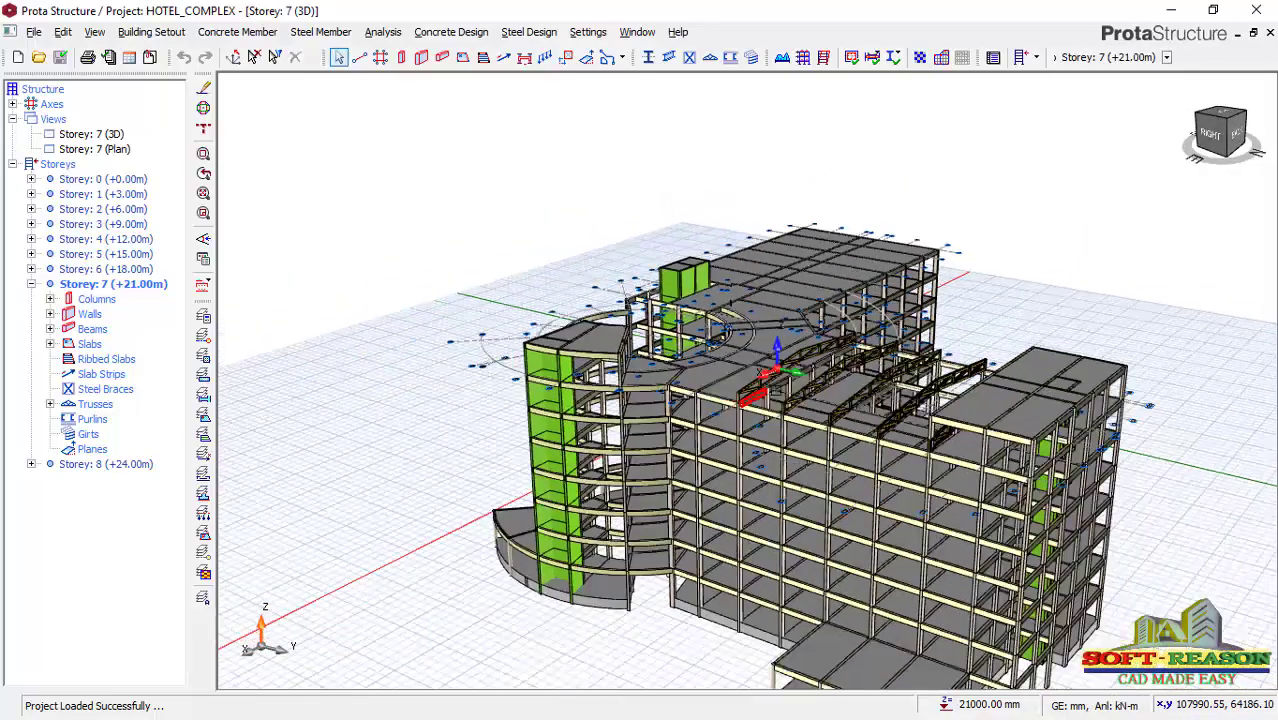
middle_click_drag(1006, 645, 940, 618)
middle_click_drag(856, 618, 1245, 670)
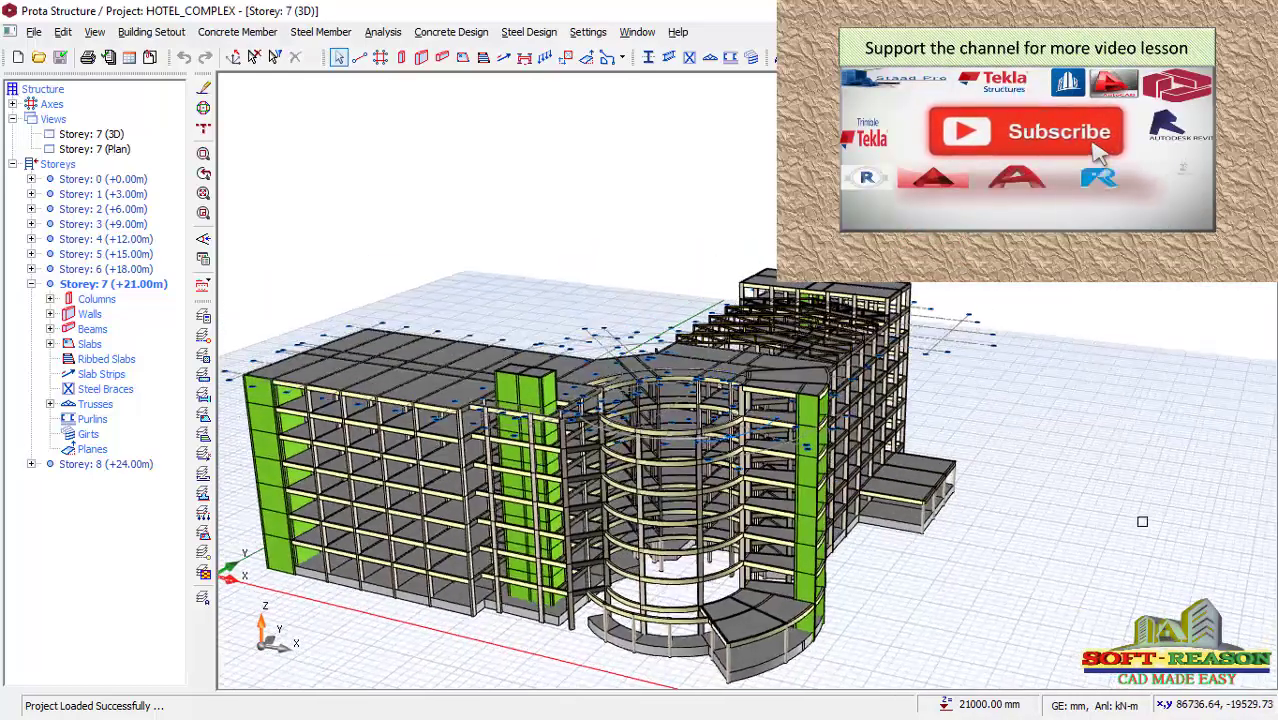
middle_click_drag(700, 600, 657, 608)
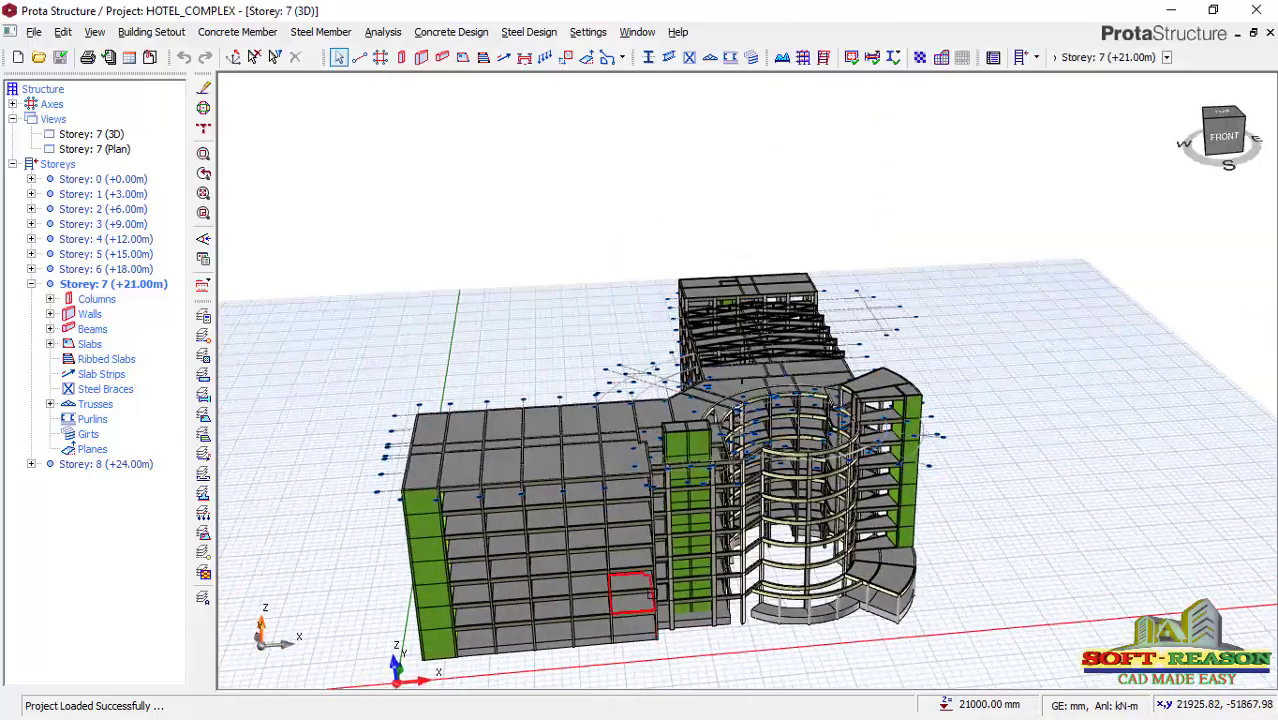
scroll(657, 608, "up", 3)
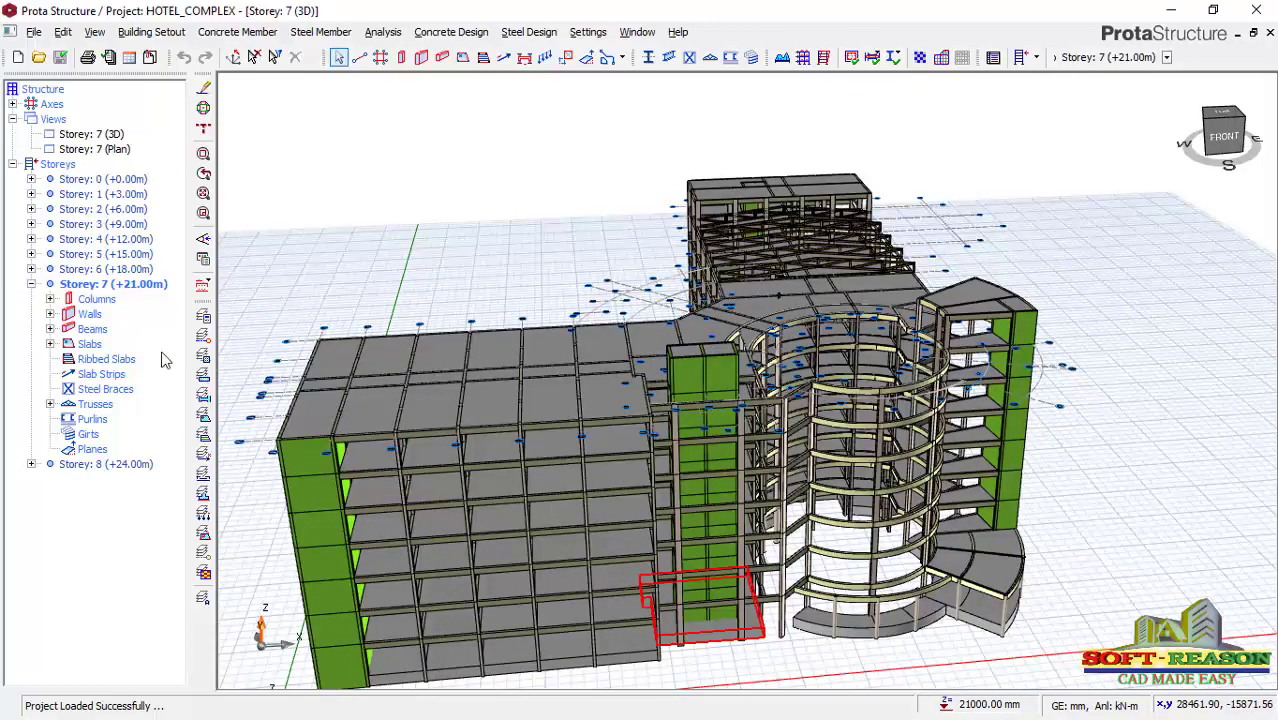
Step: Make Storey 2 (+6.00m) active and open the Storey 7 (Plan) view, zoomed in
left_click(105, 210)
double_click(106, 212)
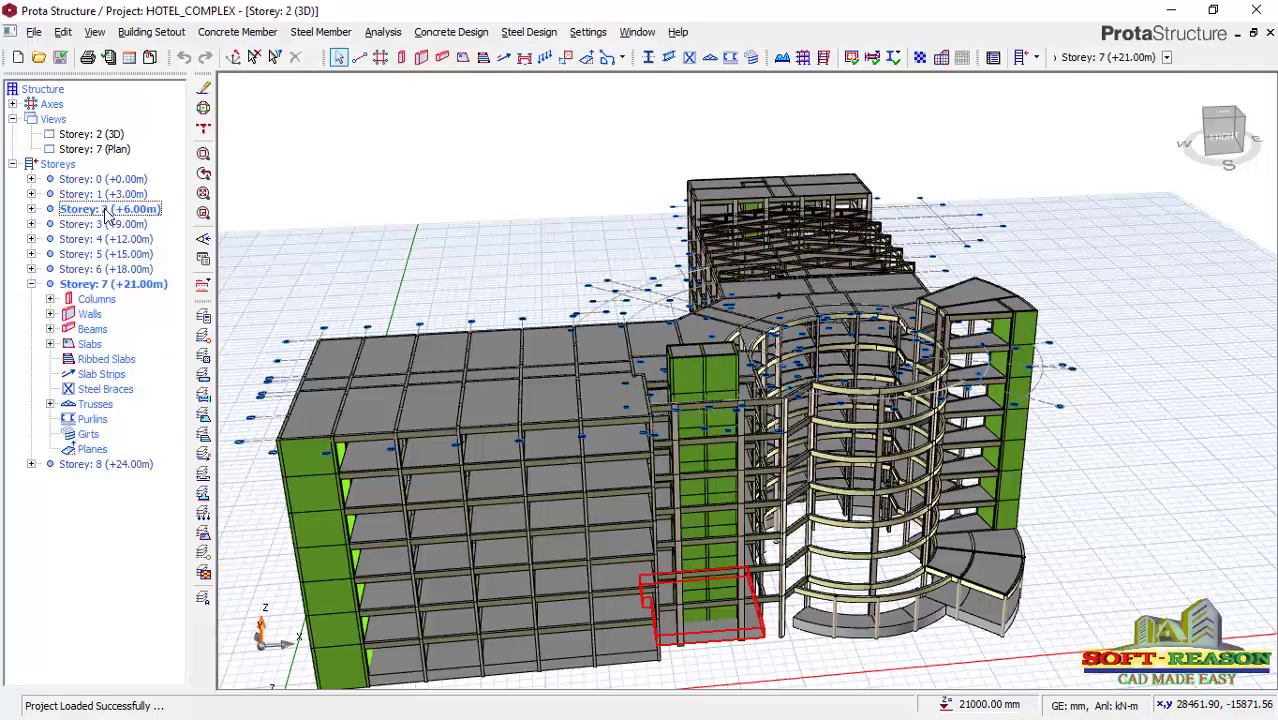
double_click(110, 150)
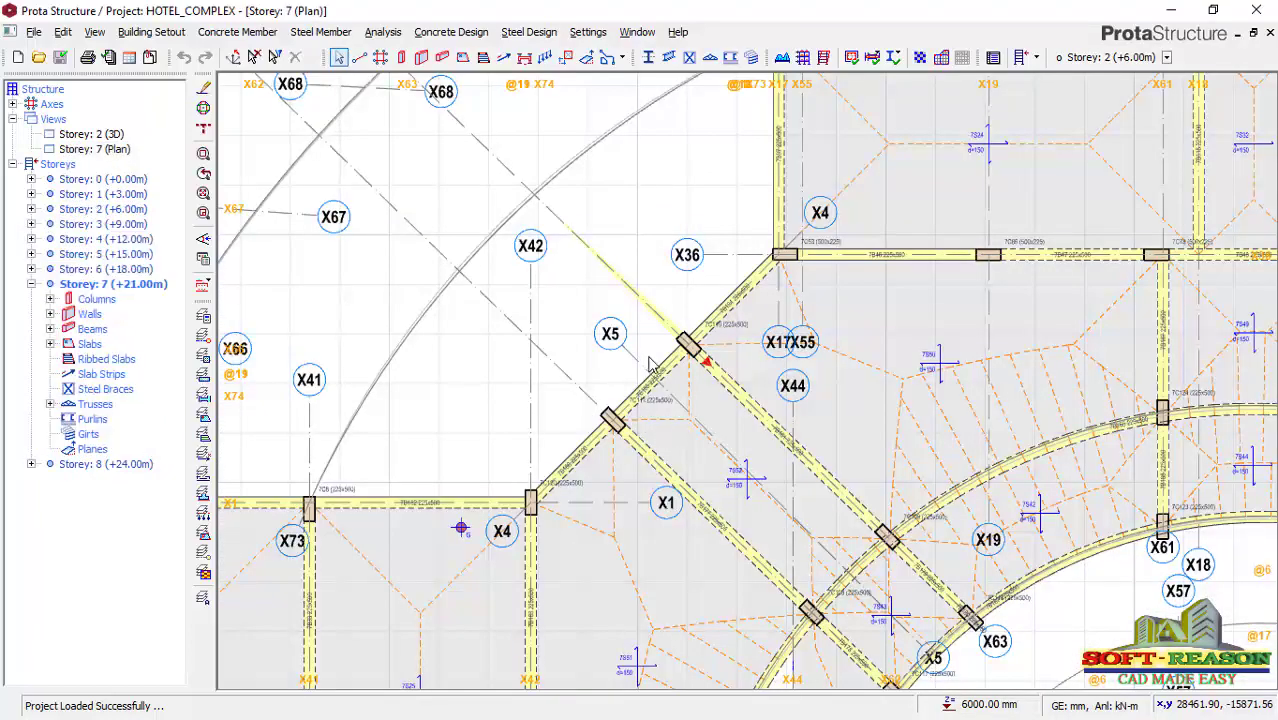
scroll(620, 372, "down", 3)
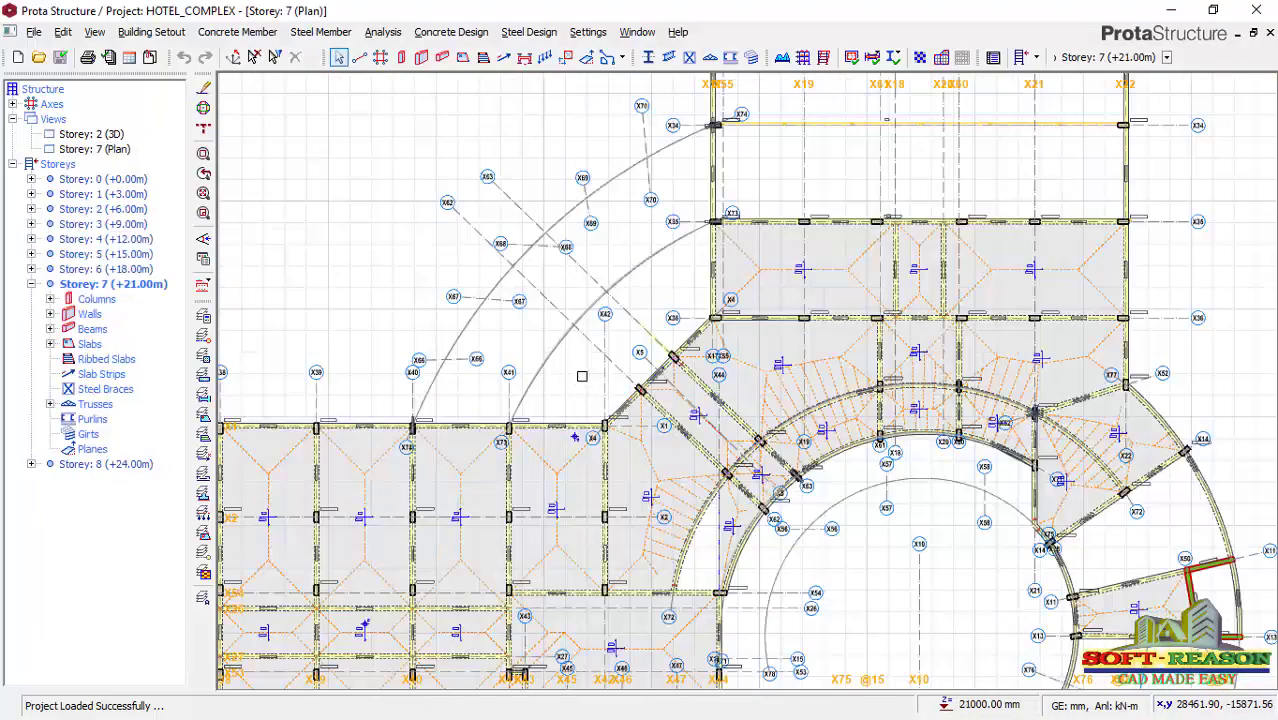
scroll(582, 376, "up", 3)
scroll(633, 344, "down", 3)
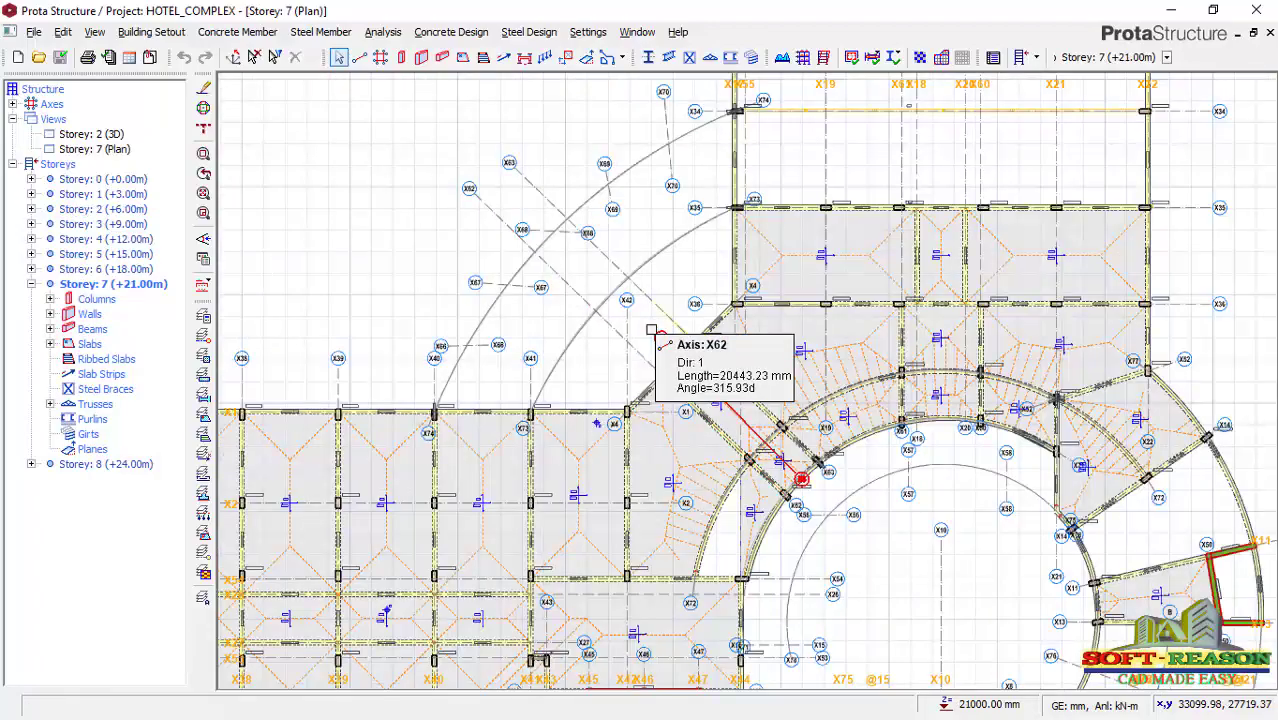
scroll(651, 330, "down", 2)
scroll(792, 498, "up", 5)
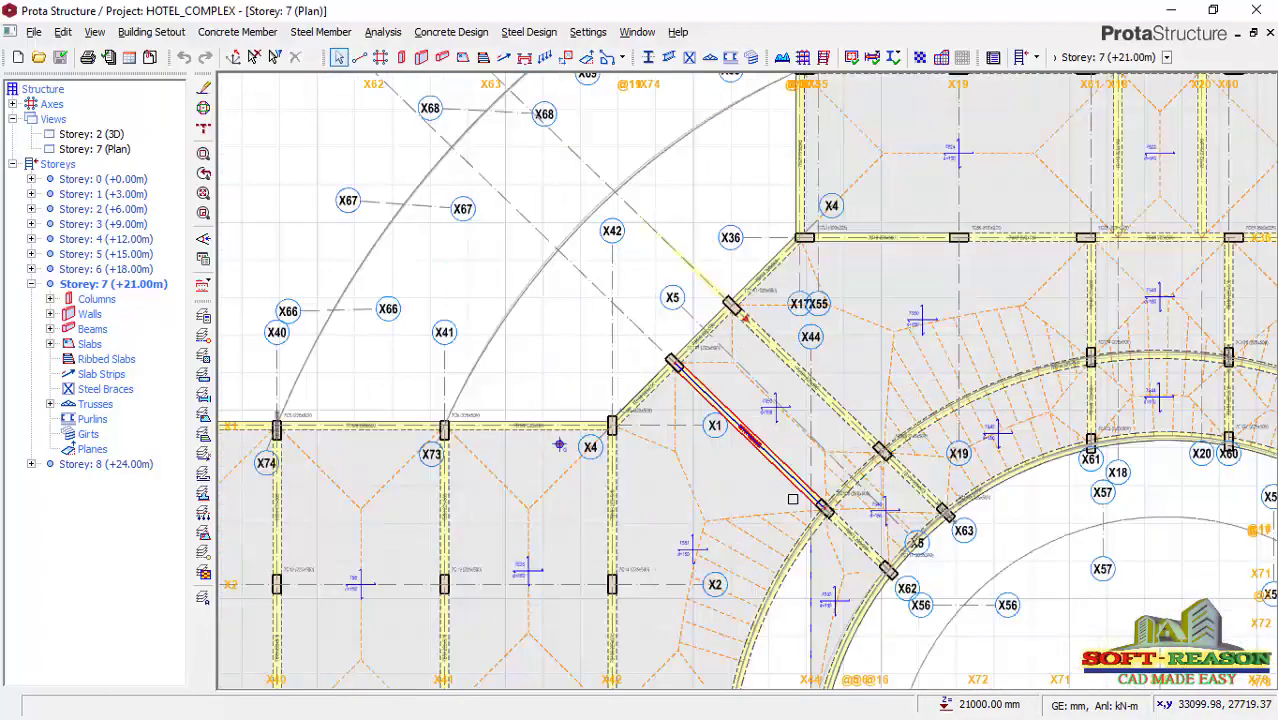
scroll(792, 498, "up", 2)
scroll(666, 389, "up", 2)
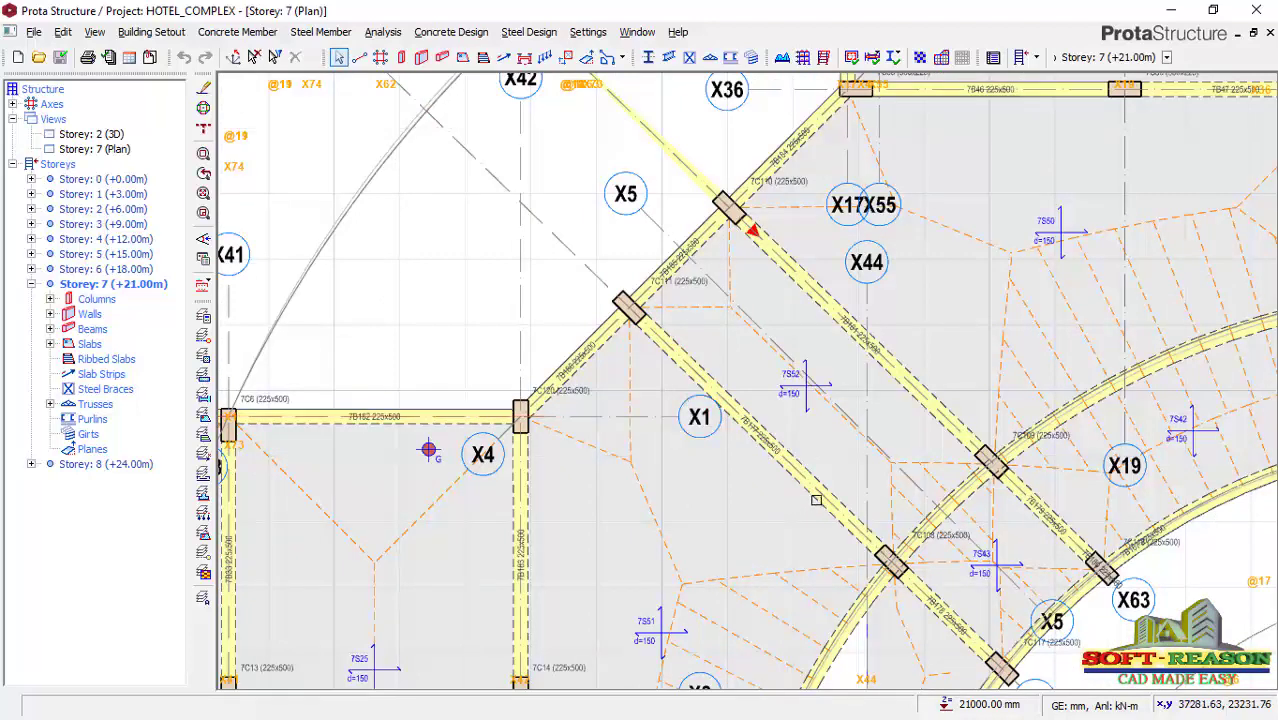
Step: Read beam 7B177's properties and inspect the diagonal beams between axes X4, X1 and X5
mouse_move(798, 483)
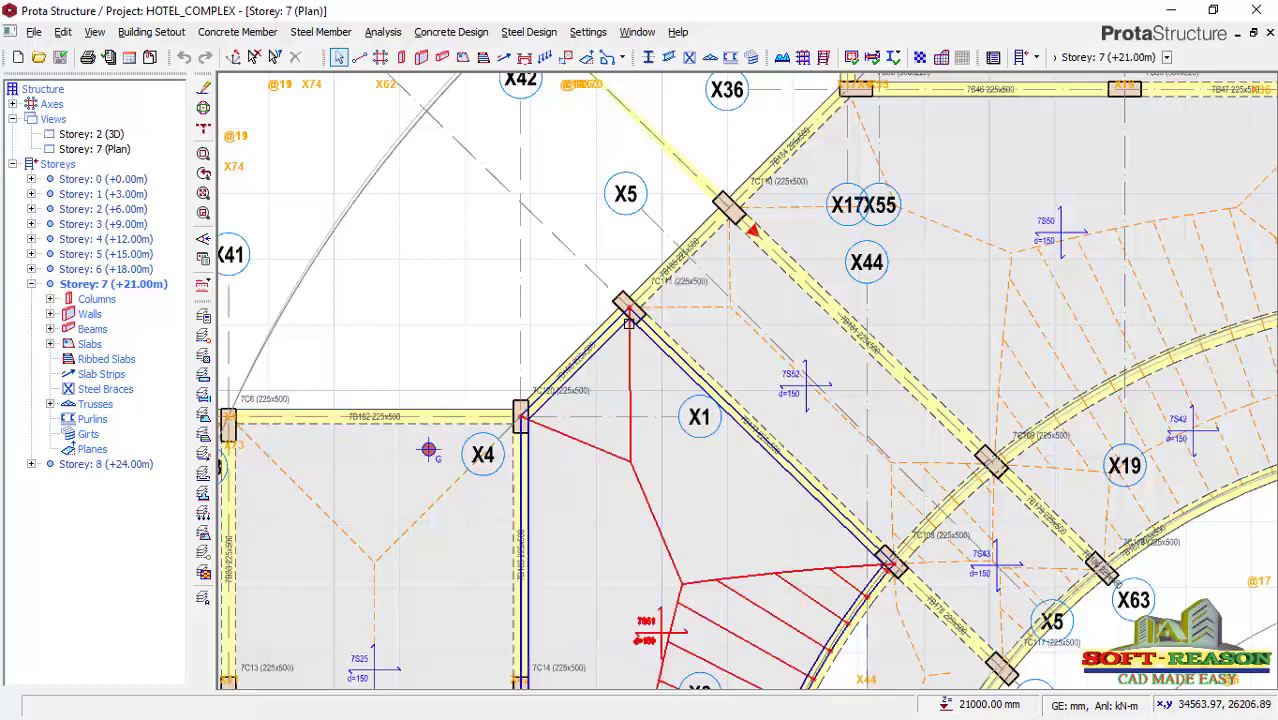
mouse_move(484, 462)
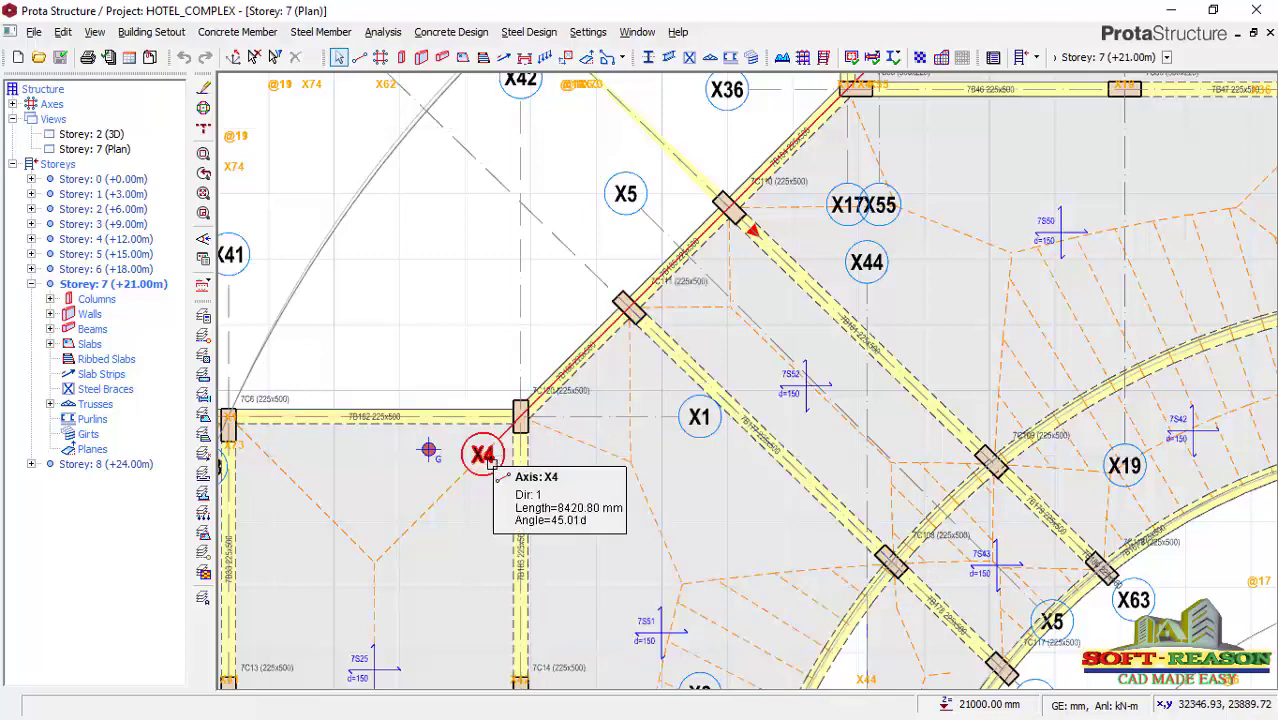
scroll(838, 476, "down", 1)
scroll(838, 476, "down", 2)
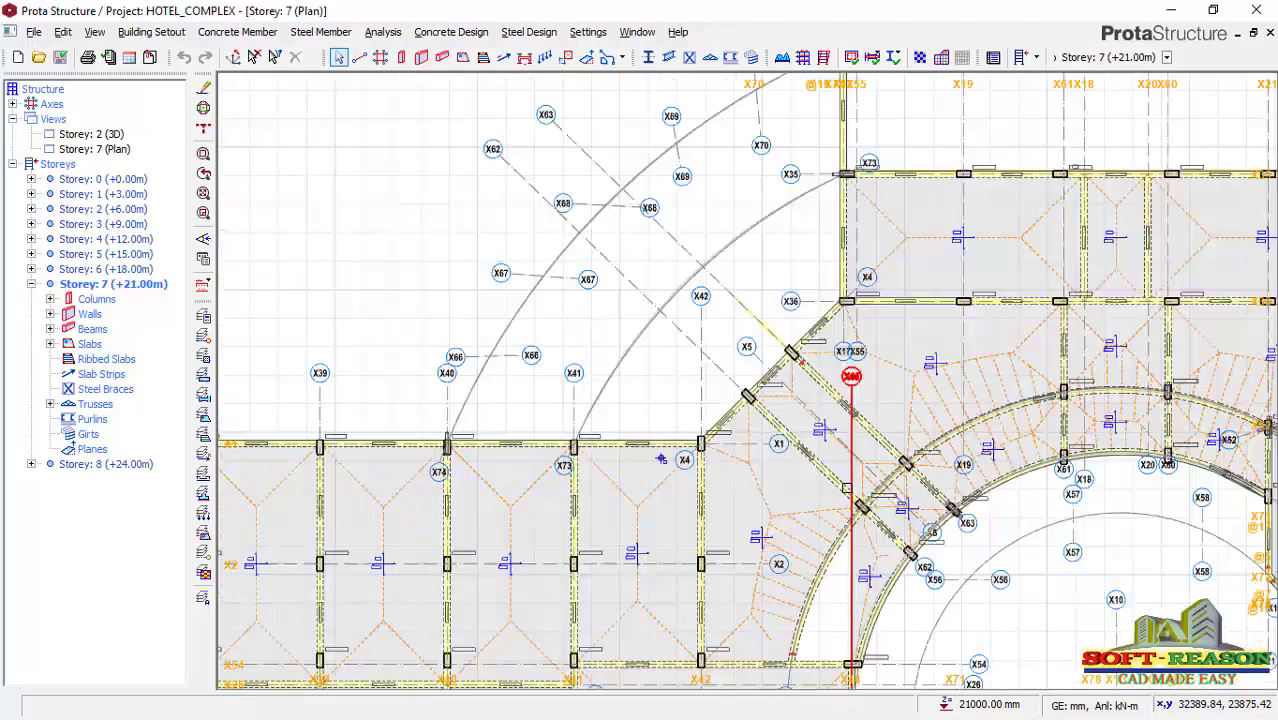
scroll(840, 400, "up", 1)
middle_click_drag(815, 600, 812, 657)
scroll(812, 657, "up", 3)
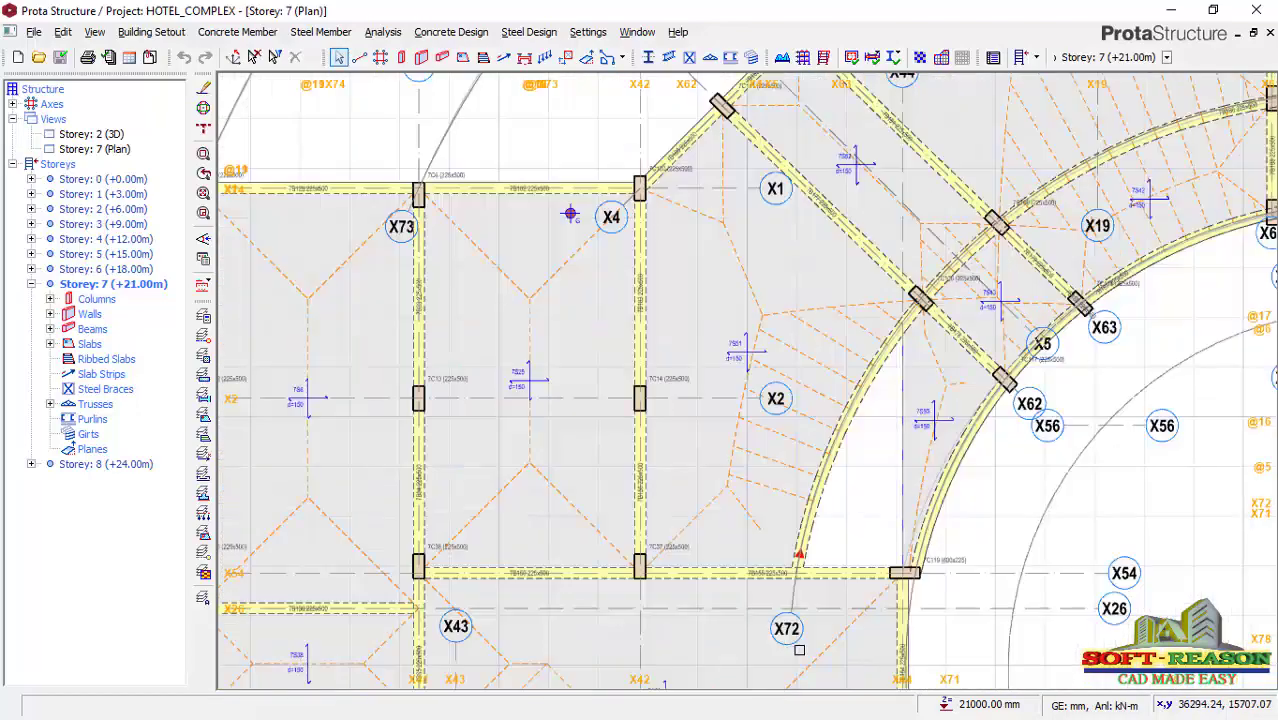
scroll(802, 620, "down", 3)
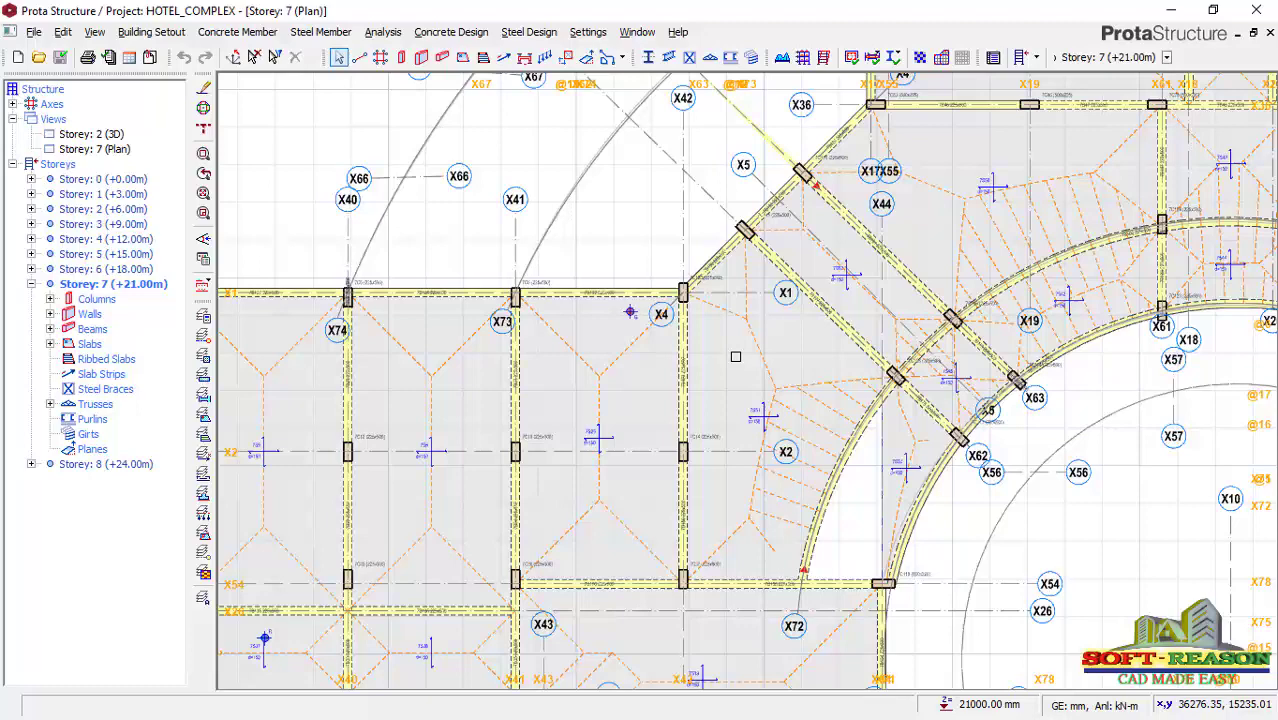
scroll(751, 287, "up", 2)
scroll(751, 287, "up", 2)
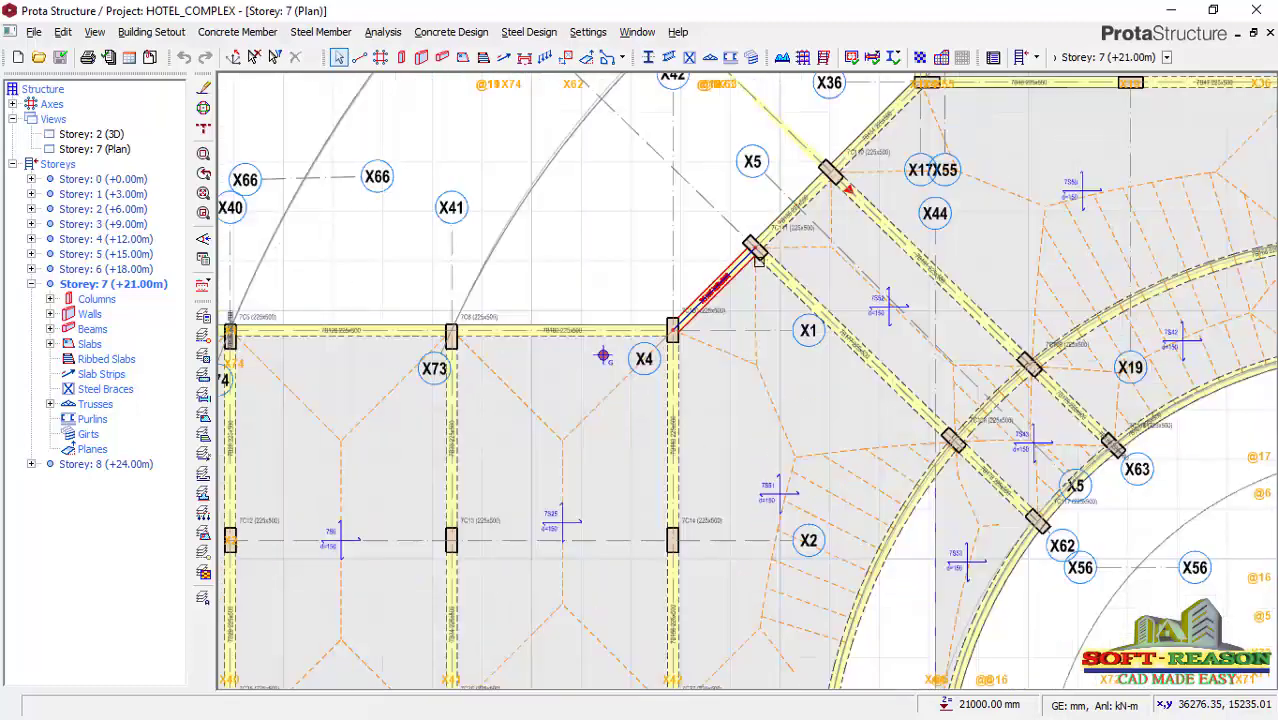
mouse_move(791, 292)
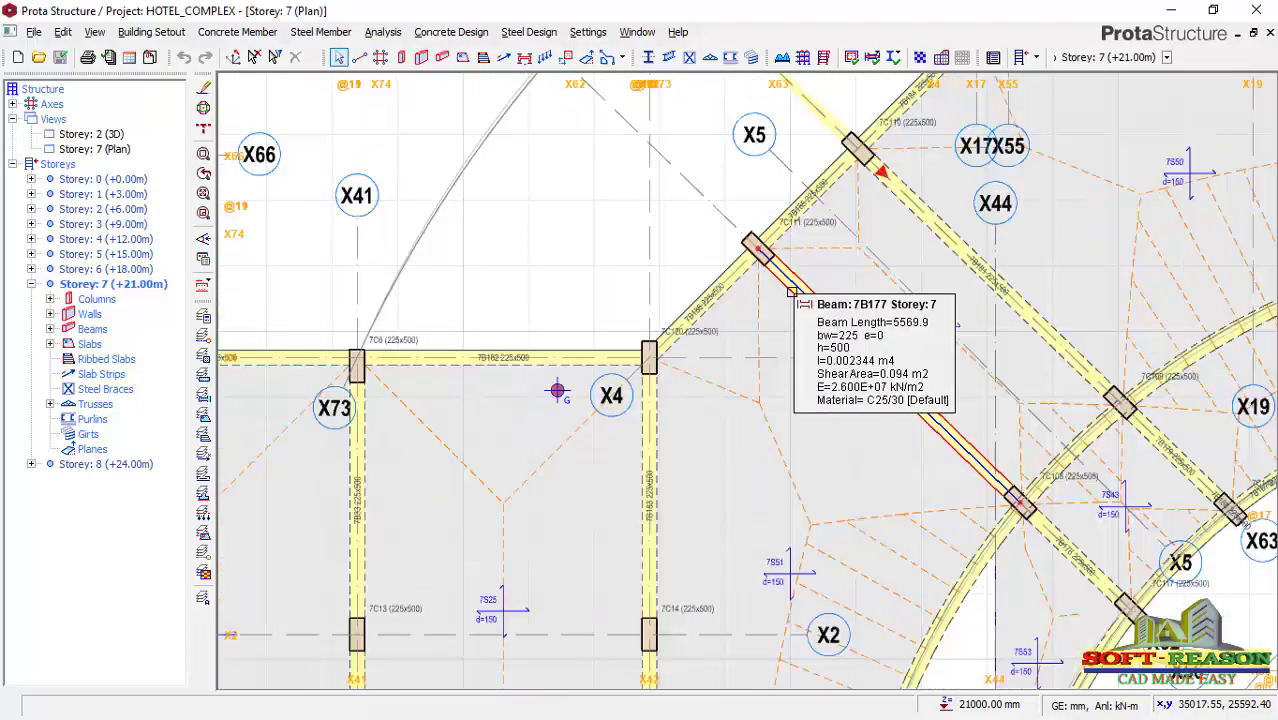
scroll(791, 292, "down", 1)
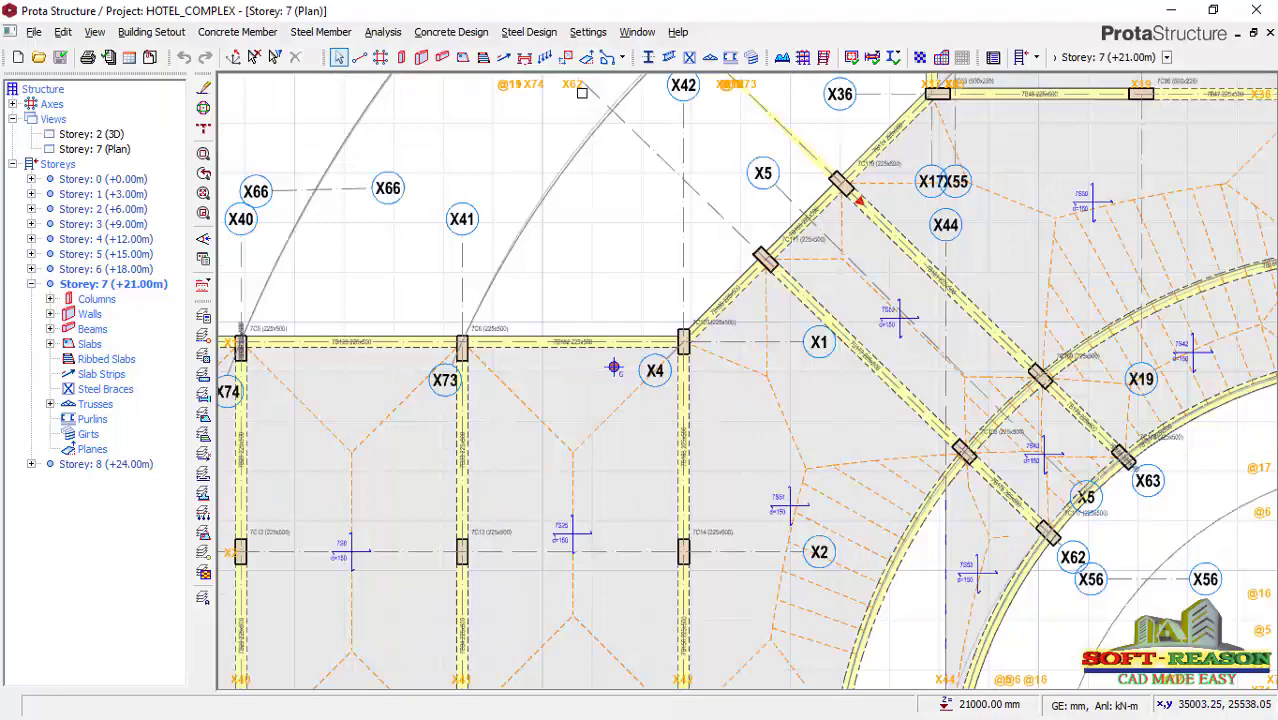
mouse_move(603, 107)
scroll(740, 240, "down", 1)
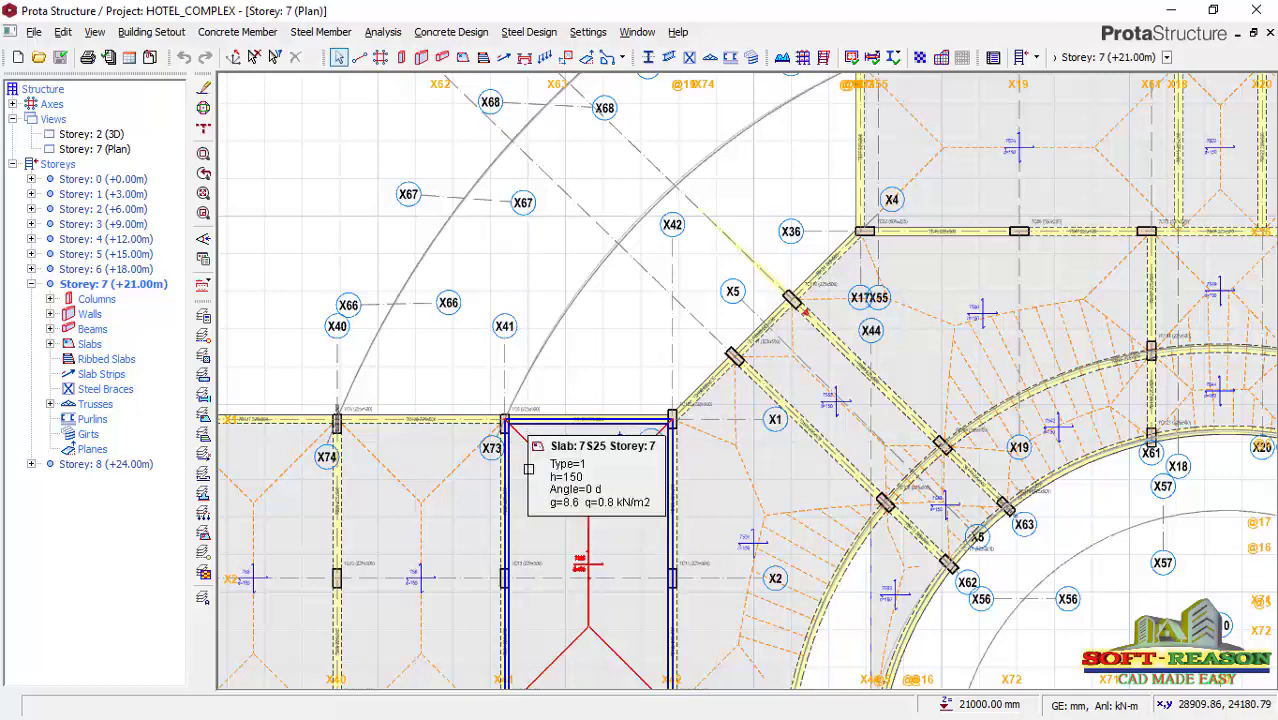
scroll(612, 257, "up", 2)
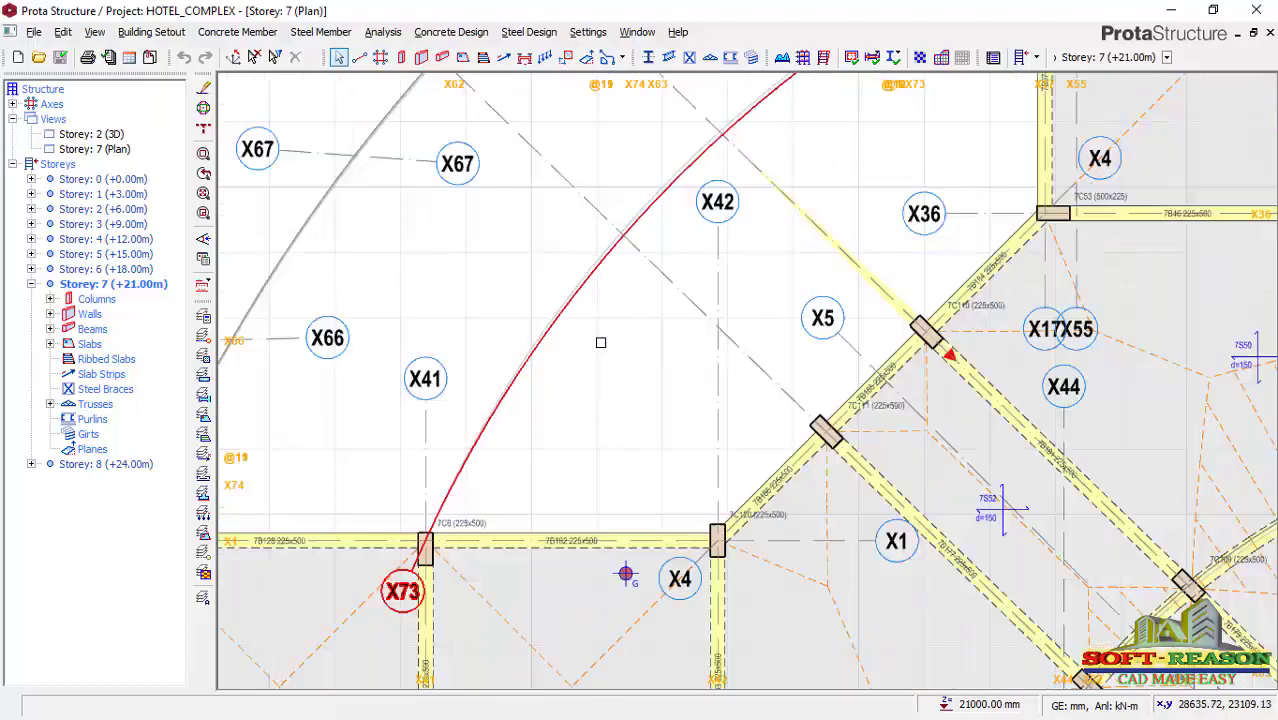
scroll(599, 342, "down", 1)
Step: Select diagonal beam 7B177 beside axis X1 and open its Properties from the context menu
scroll(815, 497, "up", 1)
scroll(815, 497, "up", 1)
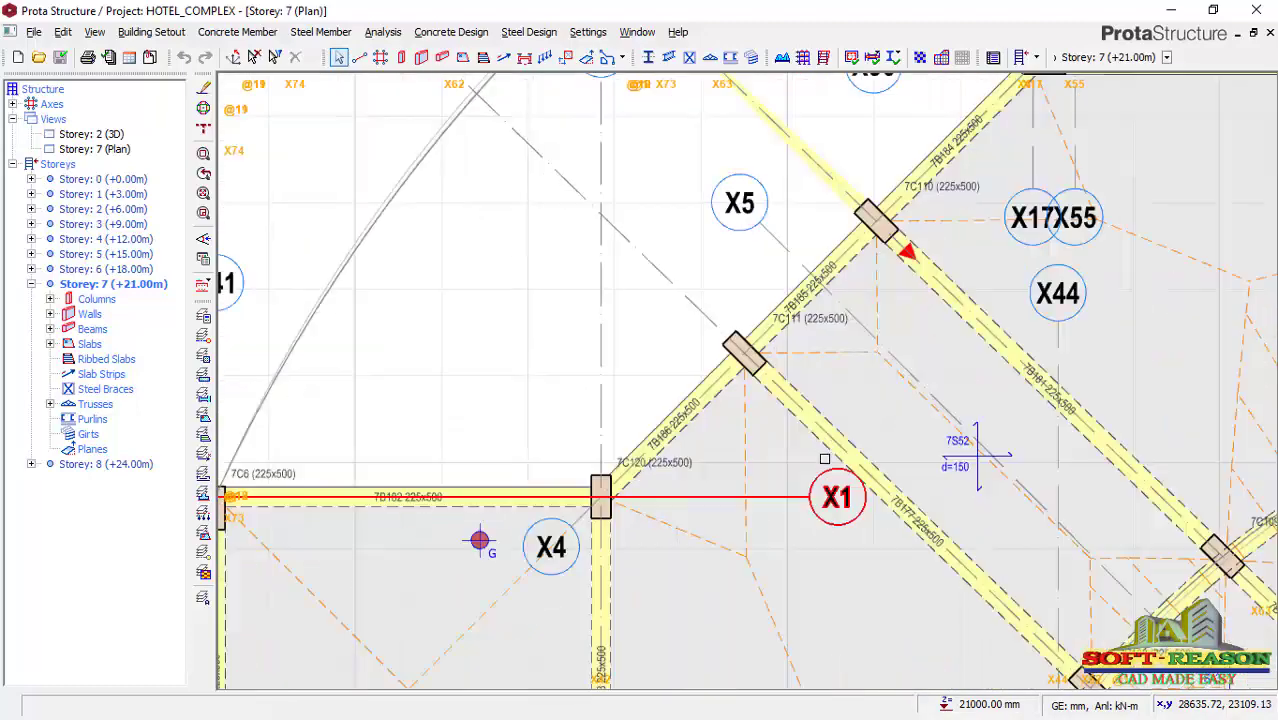
left_click(812, 435)
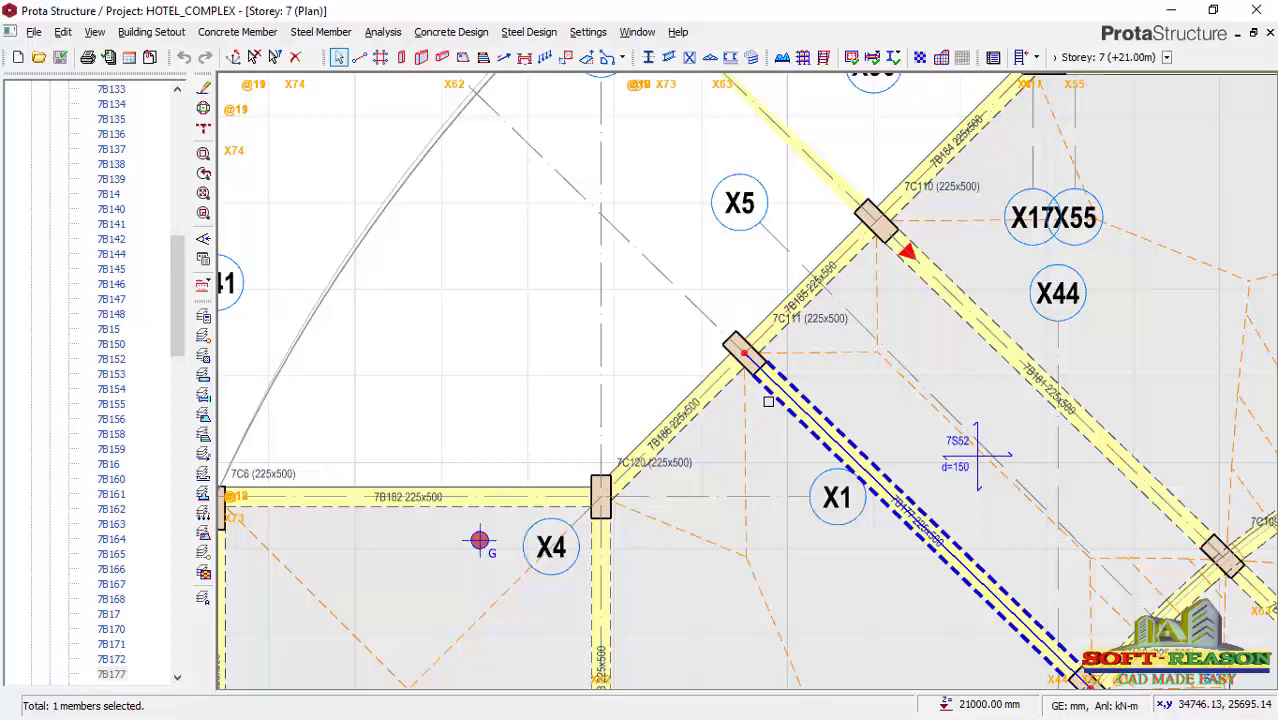
right_click(773, 396)
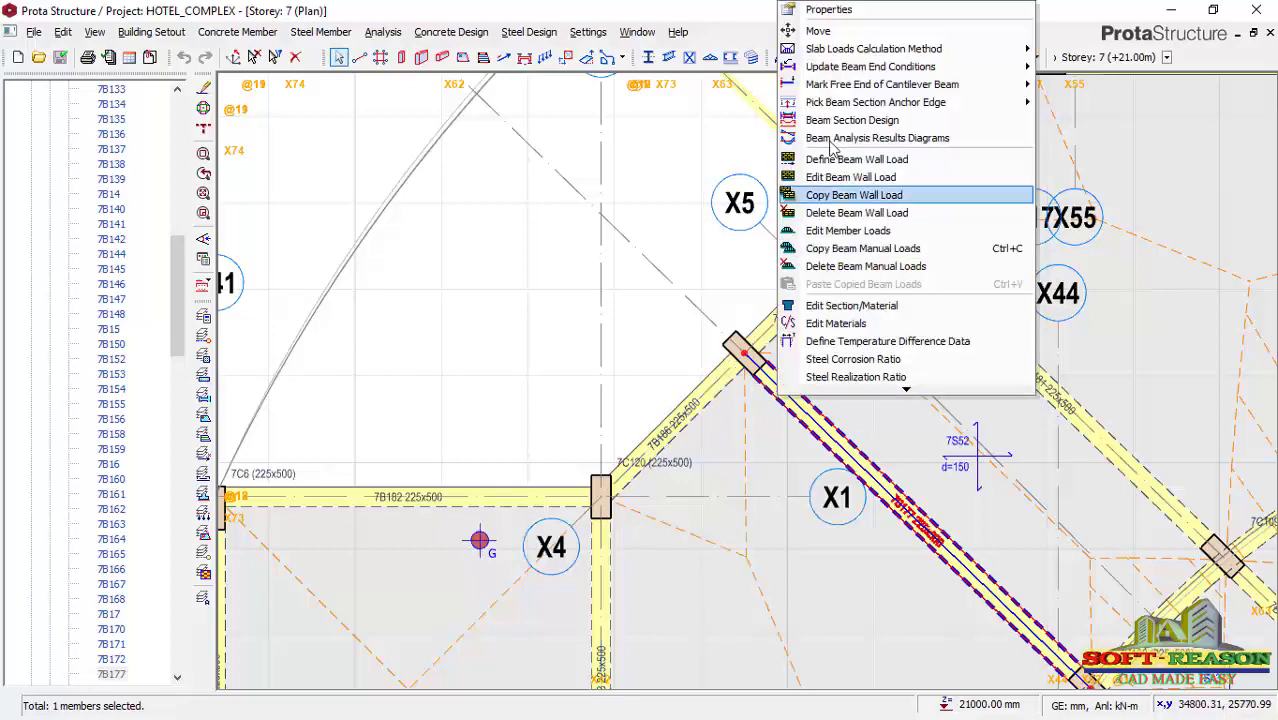
left_click(826, 10)
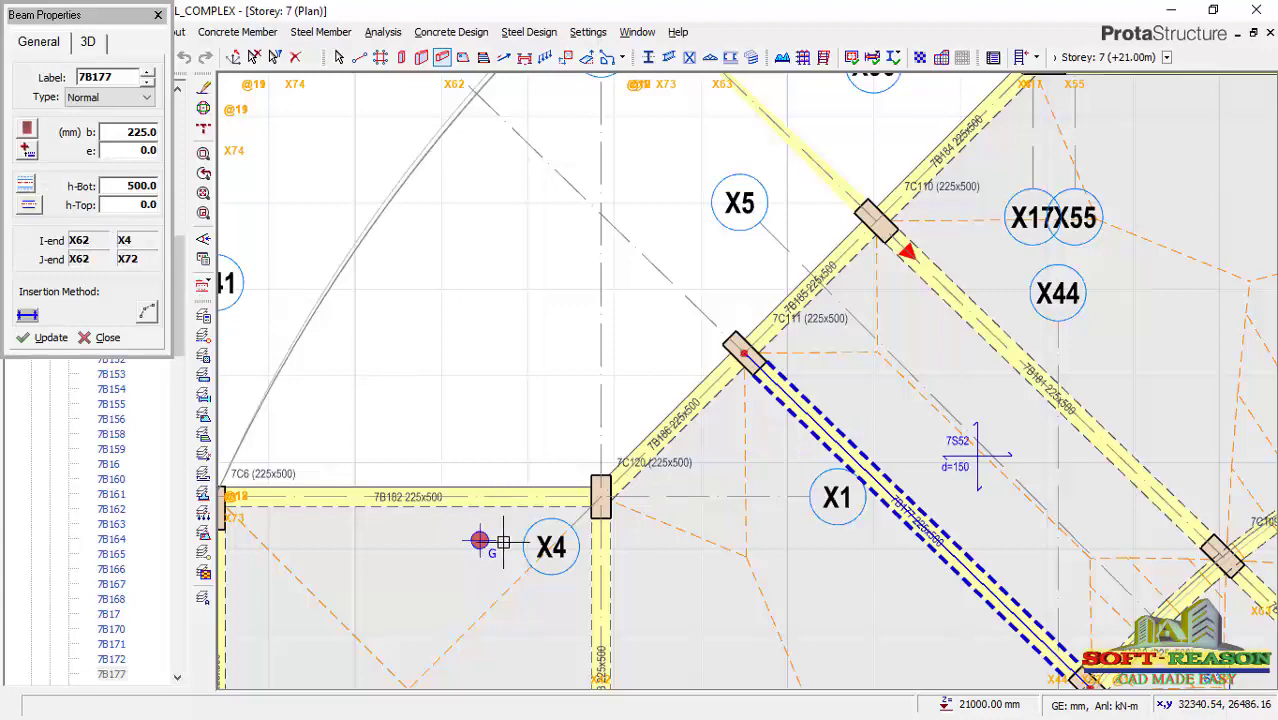
Step: Review beam 7B177's I-end at X62/X4 and J-end at X62/X72 in Beam Properties
scroll(499, 530, "down", 2)
scroll(607, 408, "up", 2)
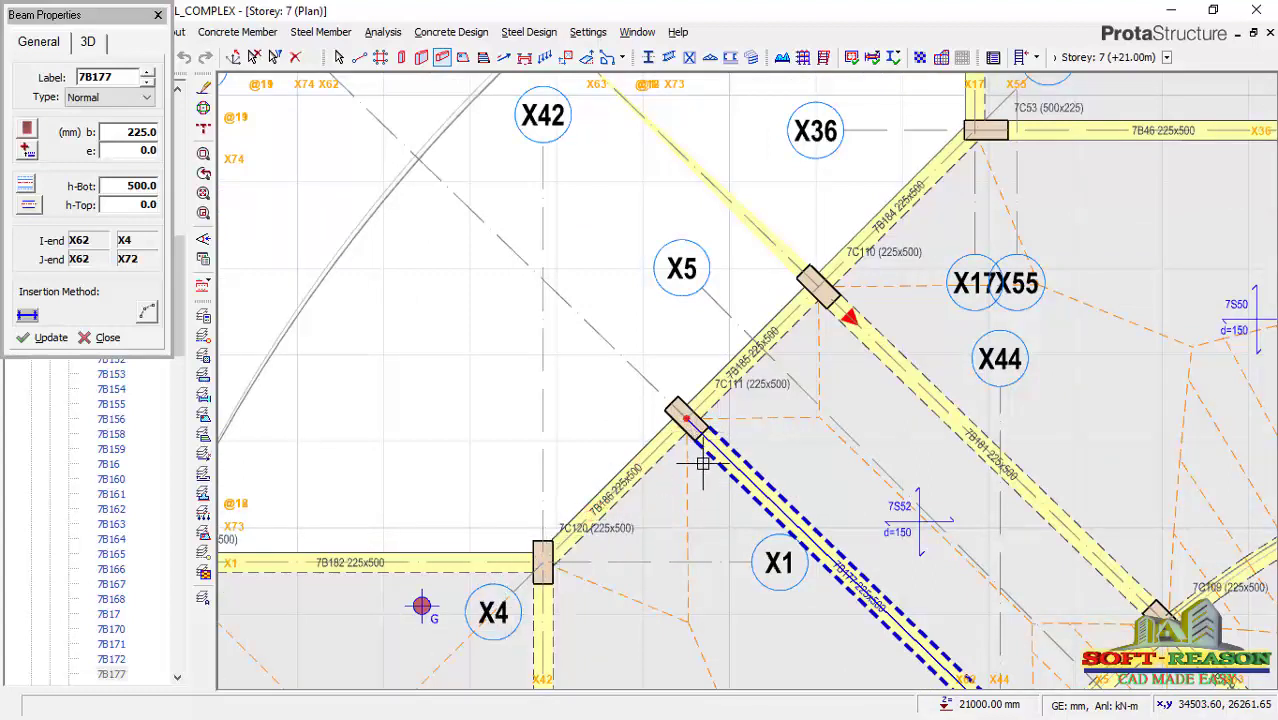
scroll(768, 468, "down", 1)
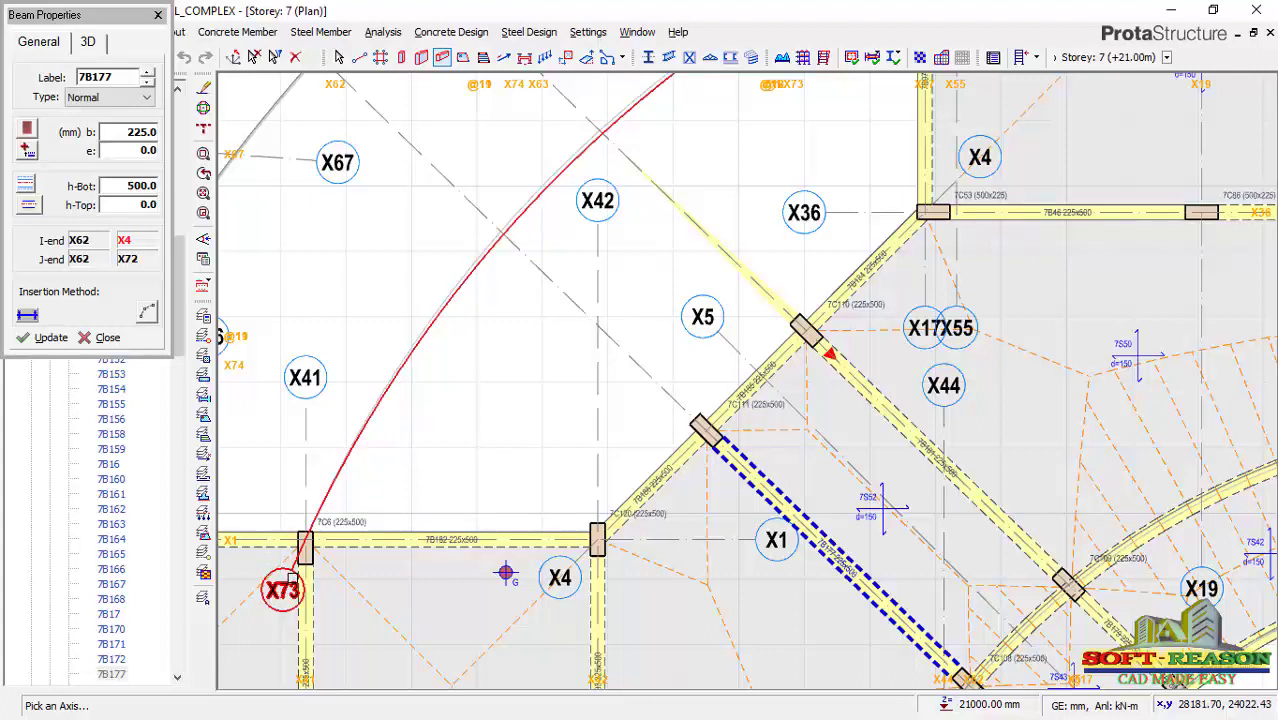
Step: Repoint beam 7B177's I-end from axis X4 to curved axis X73, reading X62/X73
left_click(292, 578)
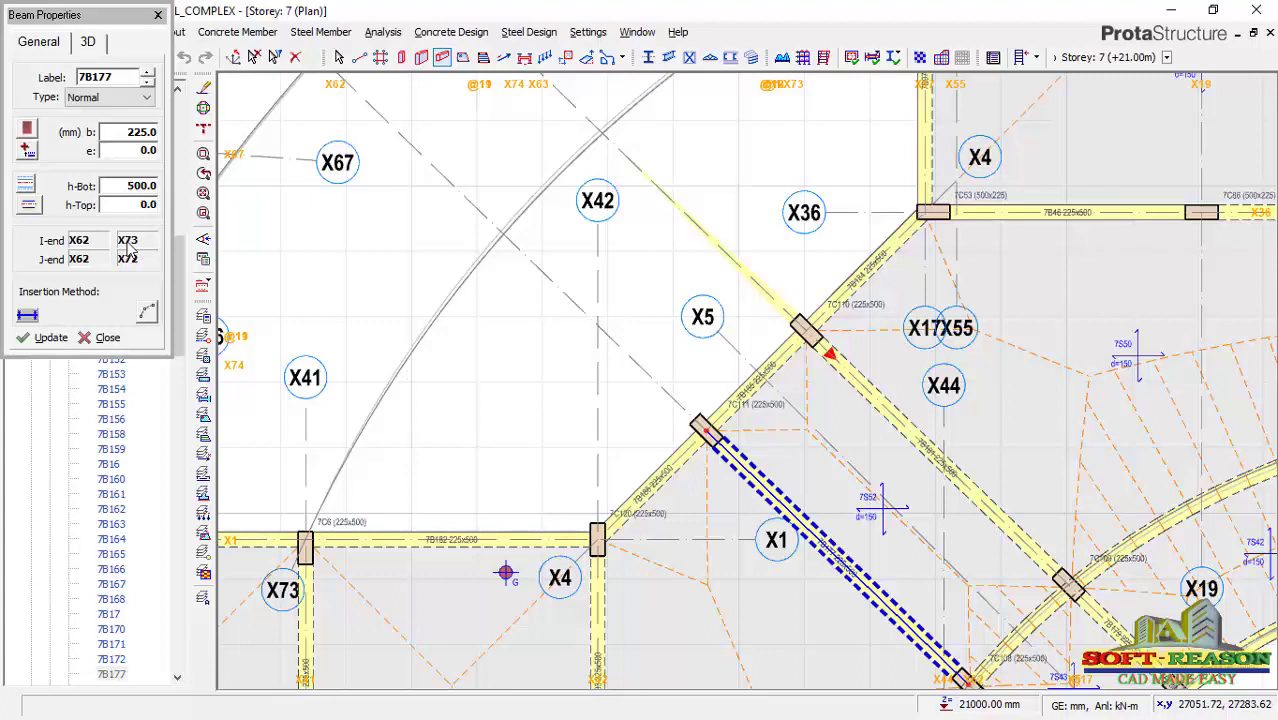
left_click(203, 355)
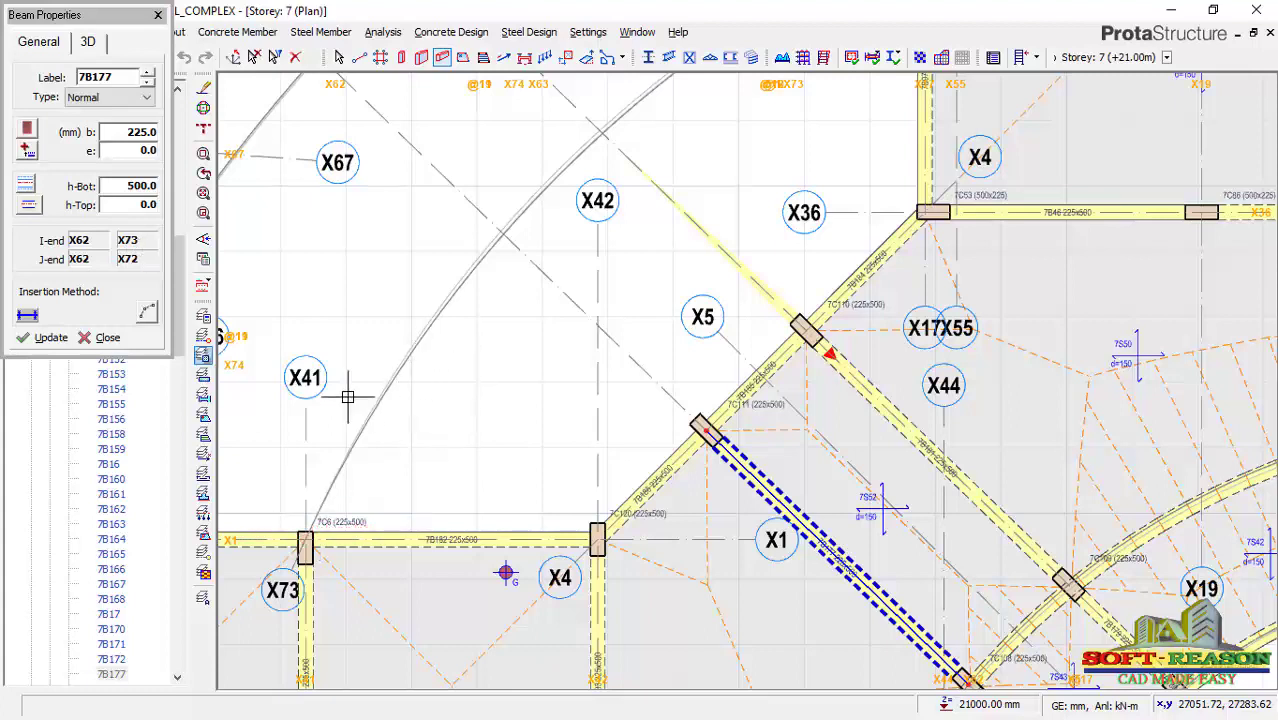
Step: Update beam 7B177 with the X73 I-end, which reports it must be re-inserted instead
left_click(46, 345)
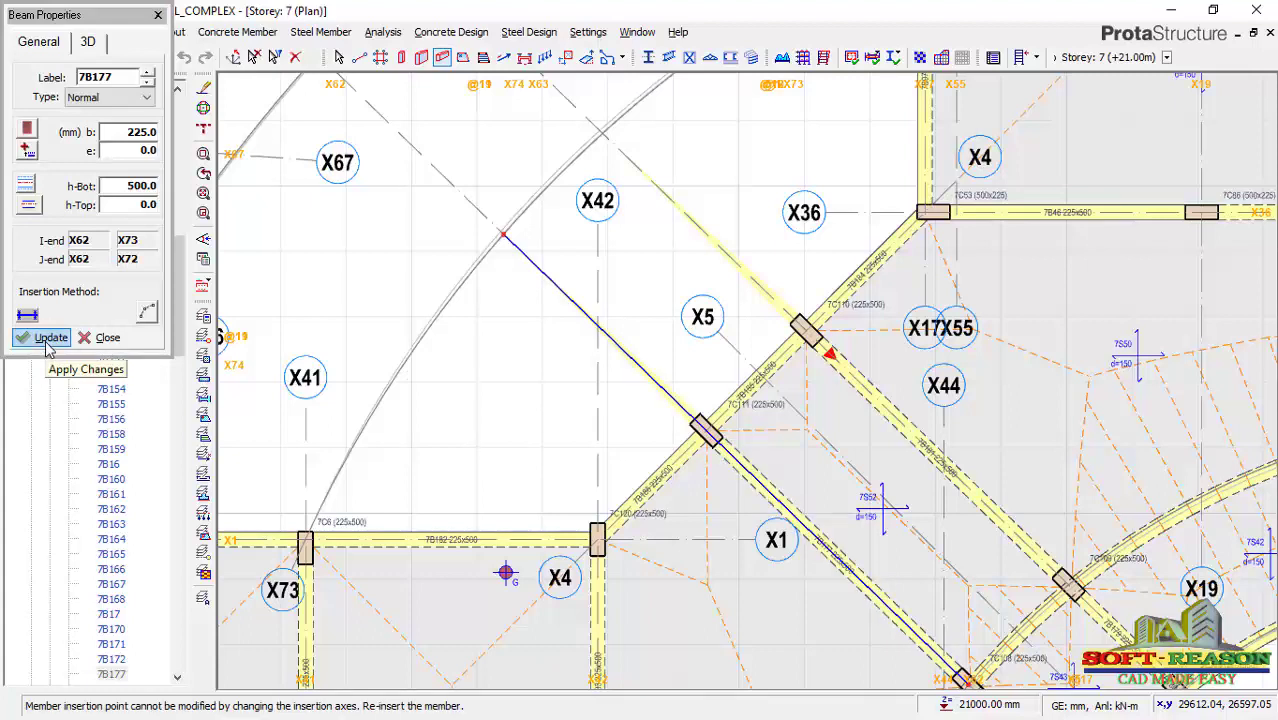
left_click(46, 345)
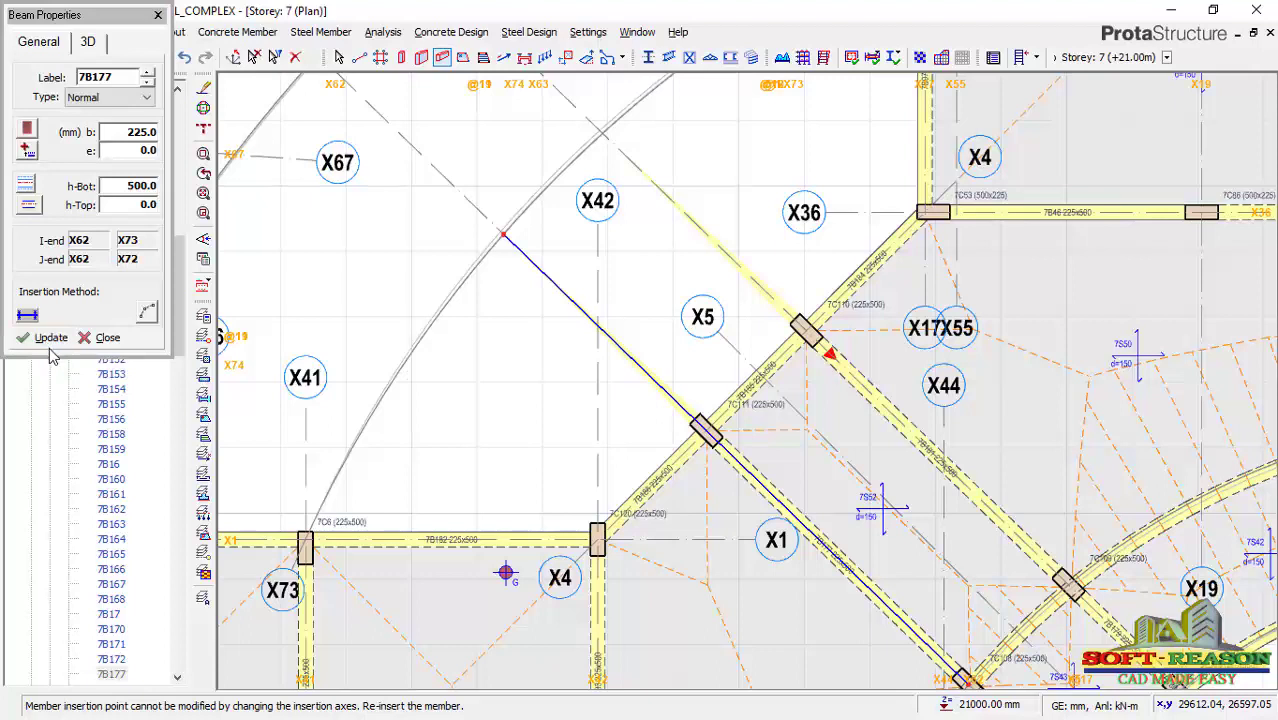
left_click(52, 338)
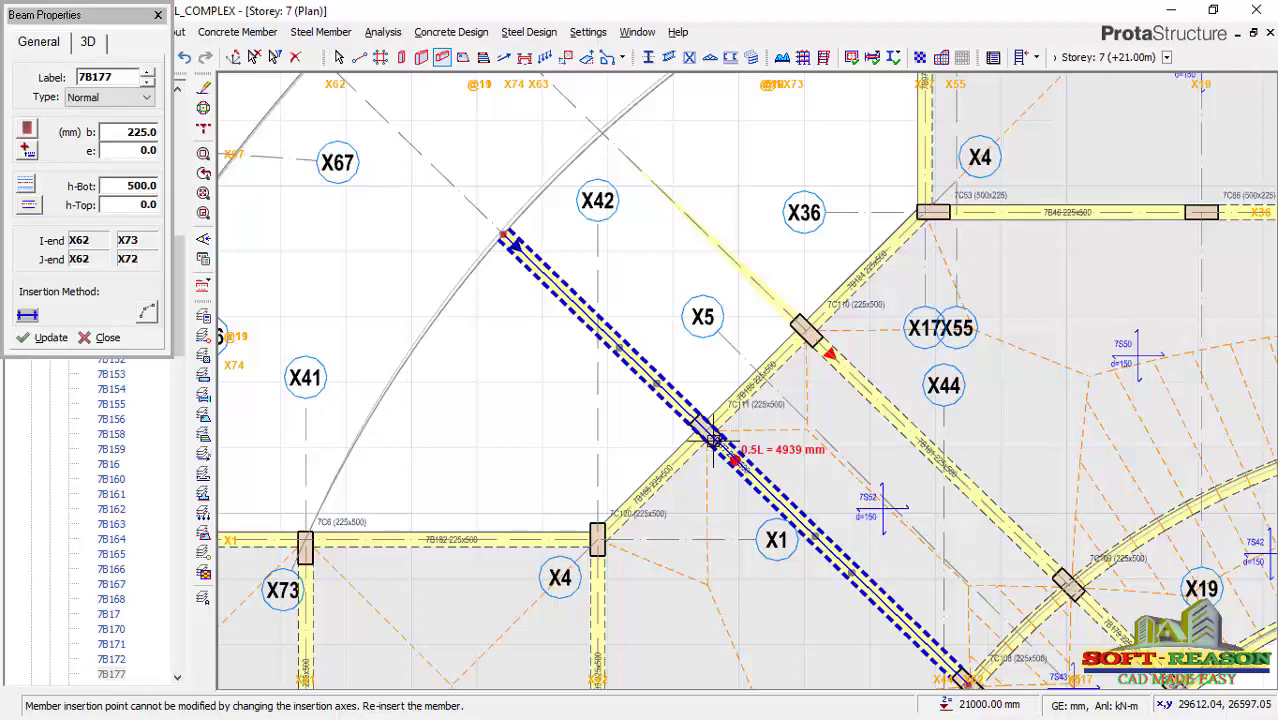
scroll(745, 459, "up", 1)
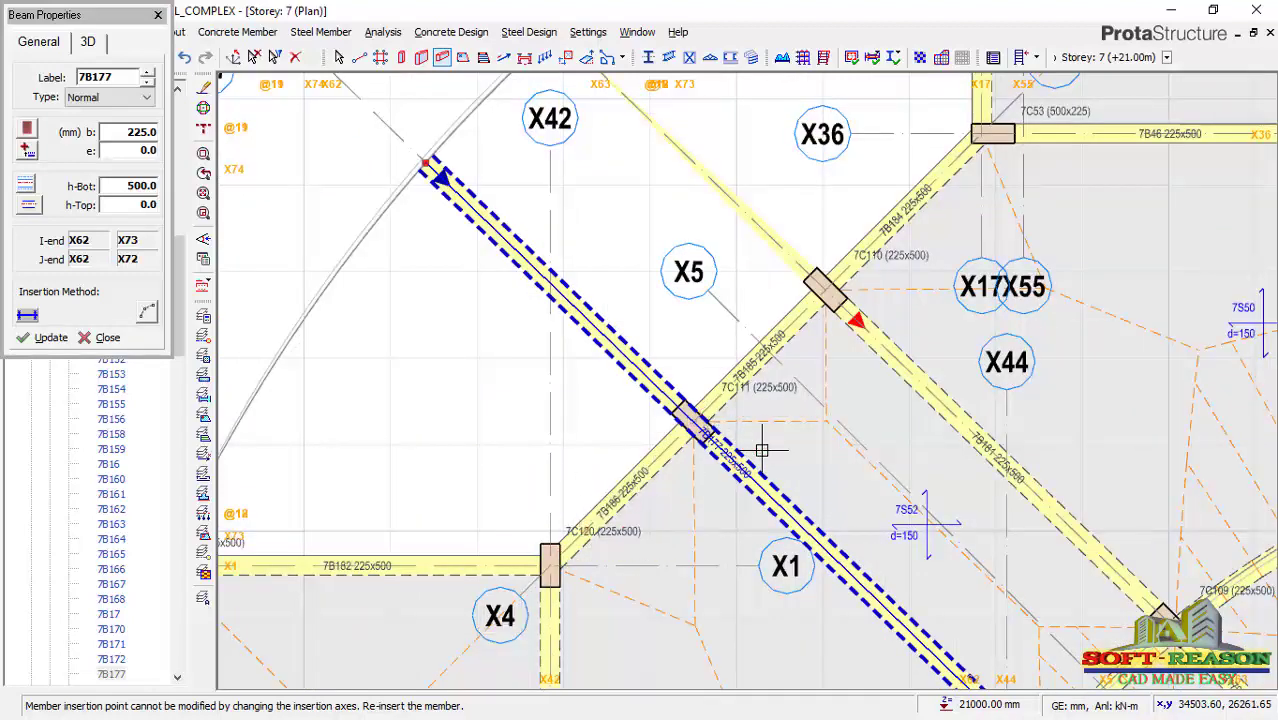
scroll(763, 448, "down", 1)
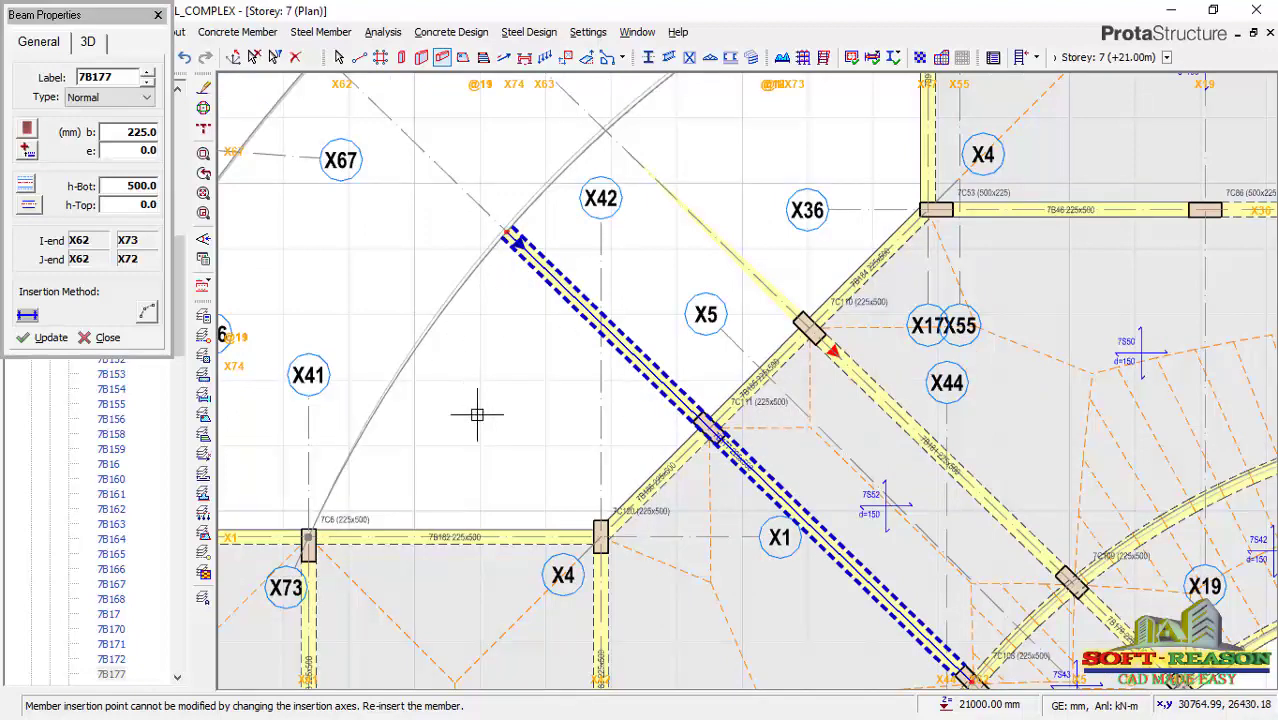
scroll(618, 343, "down", 2)
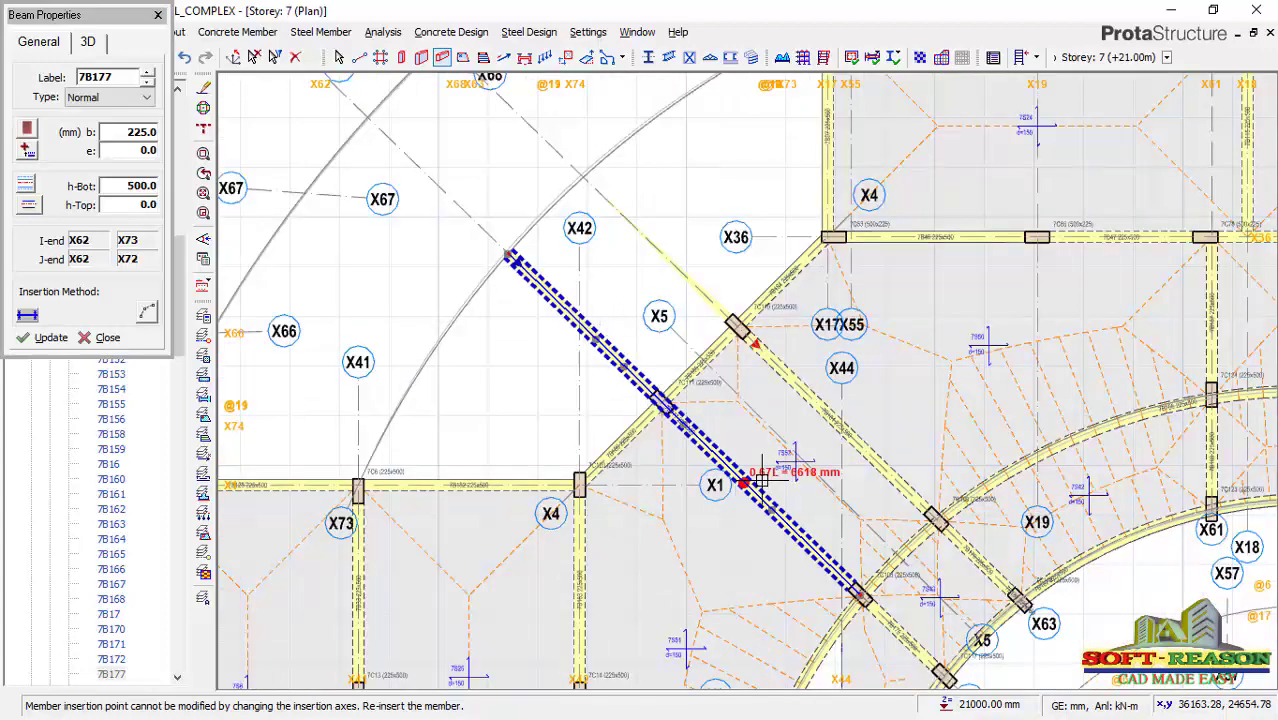
scroll(614, 370, "down", 3)
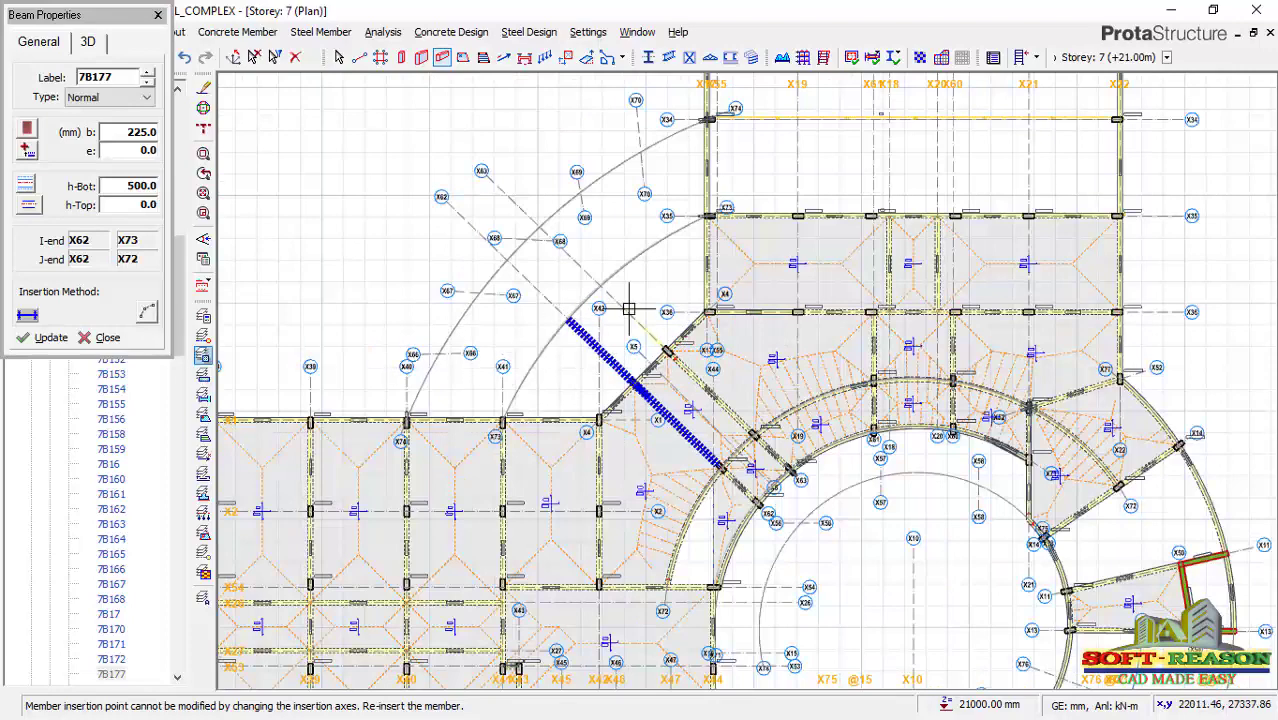
Step: Close Beam Properties, zoom out to the full Storey 7 plan and collapse the Beams list
scroll(637, 323, "down", 1)
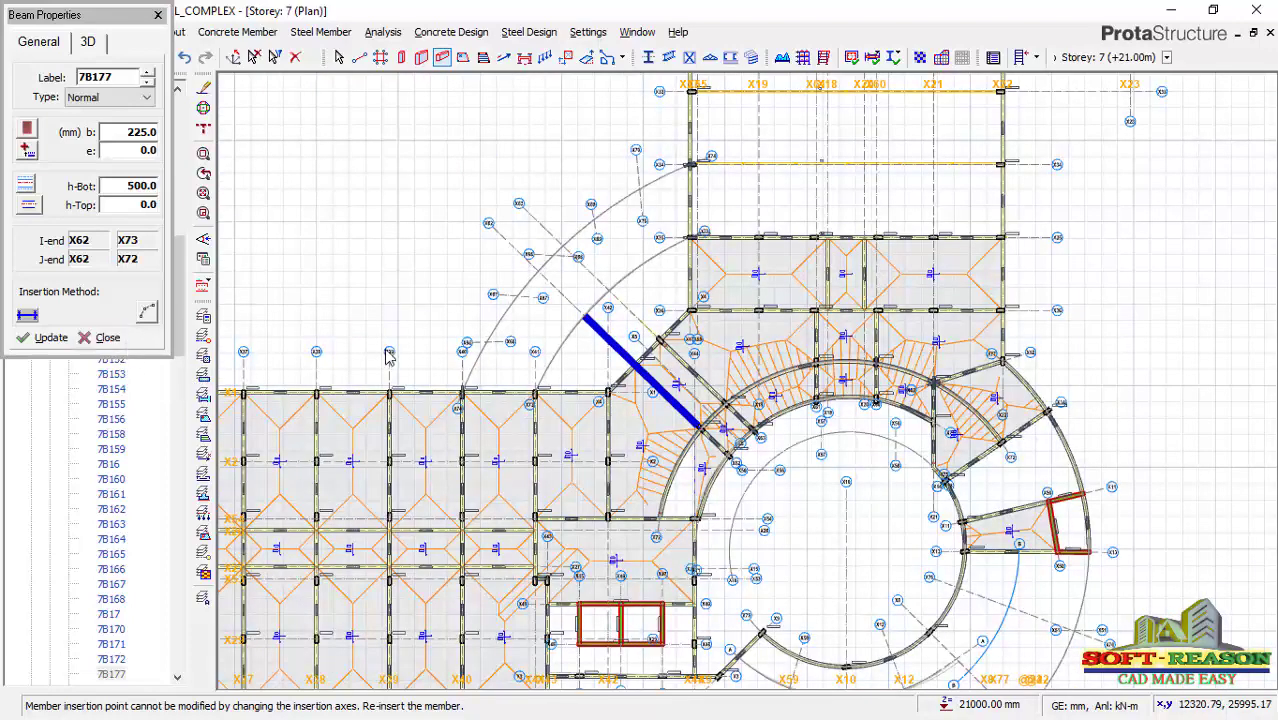
key("Escape")
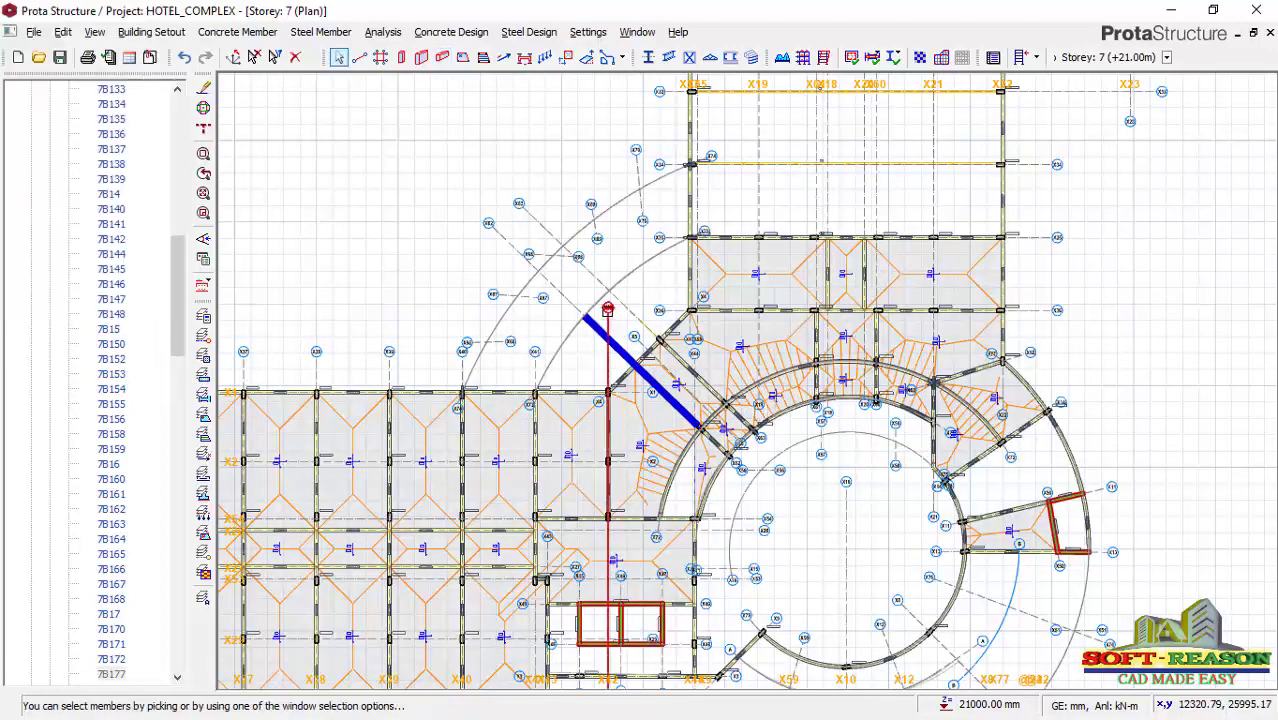
scroll(688, 375, "down", 2)
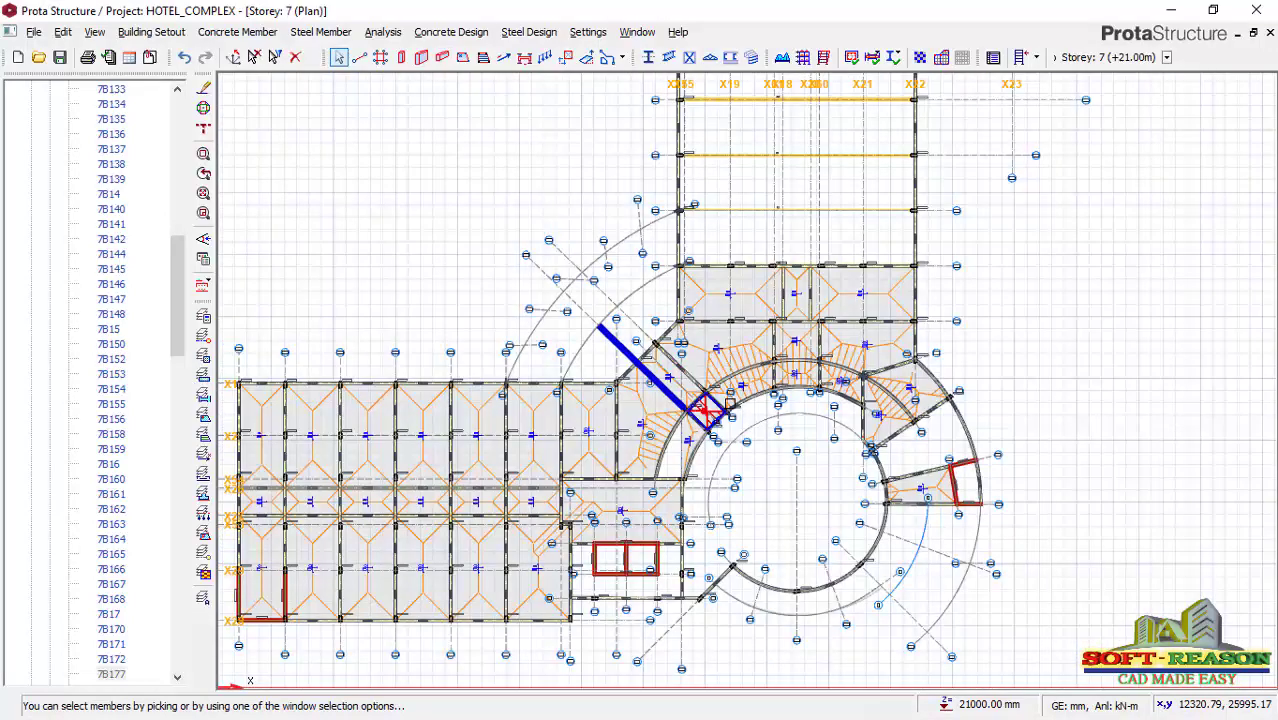
scroll(707, 399, "down", 2)
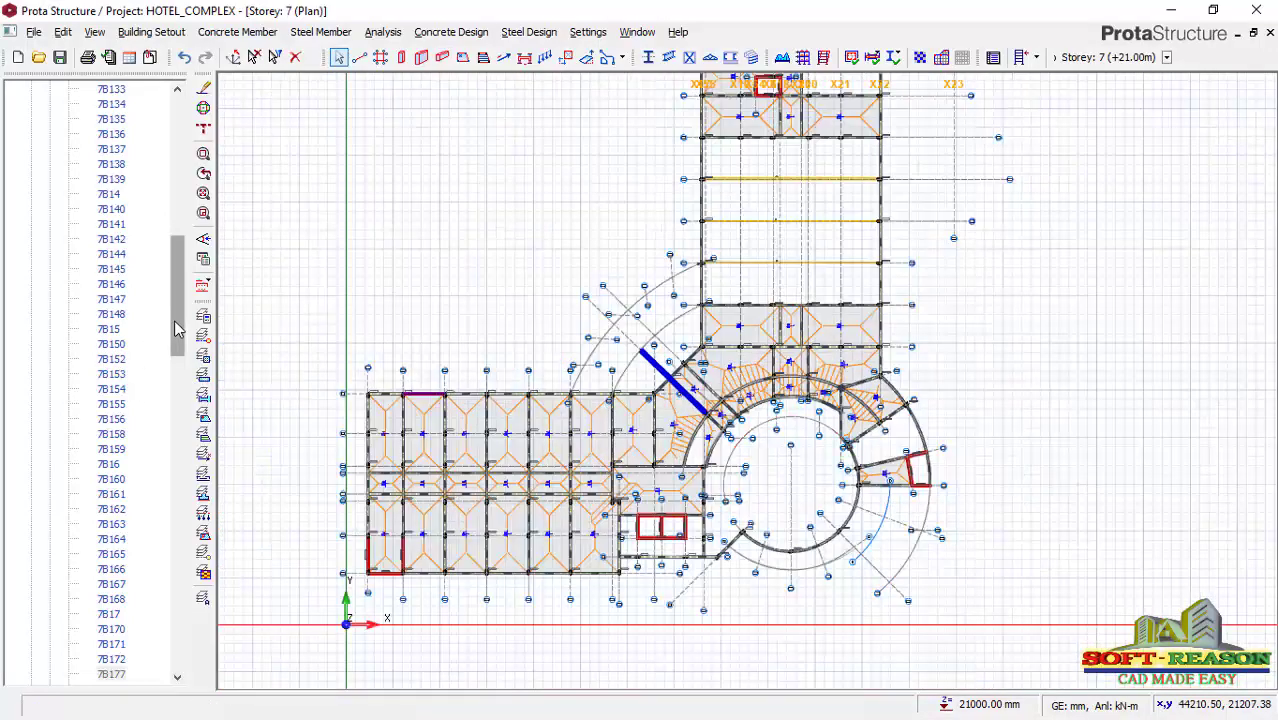
left_click_drag(177, 300, 177, 160)
left_click(51, 330)
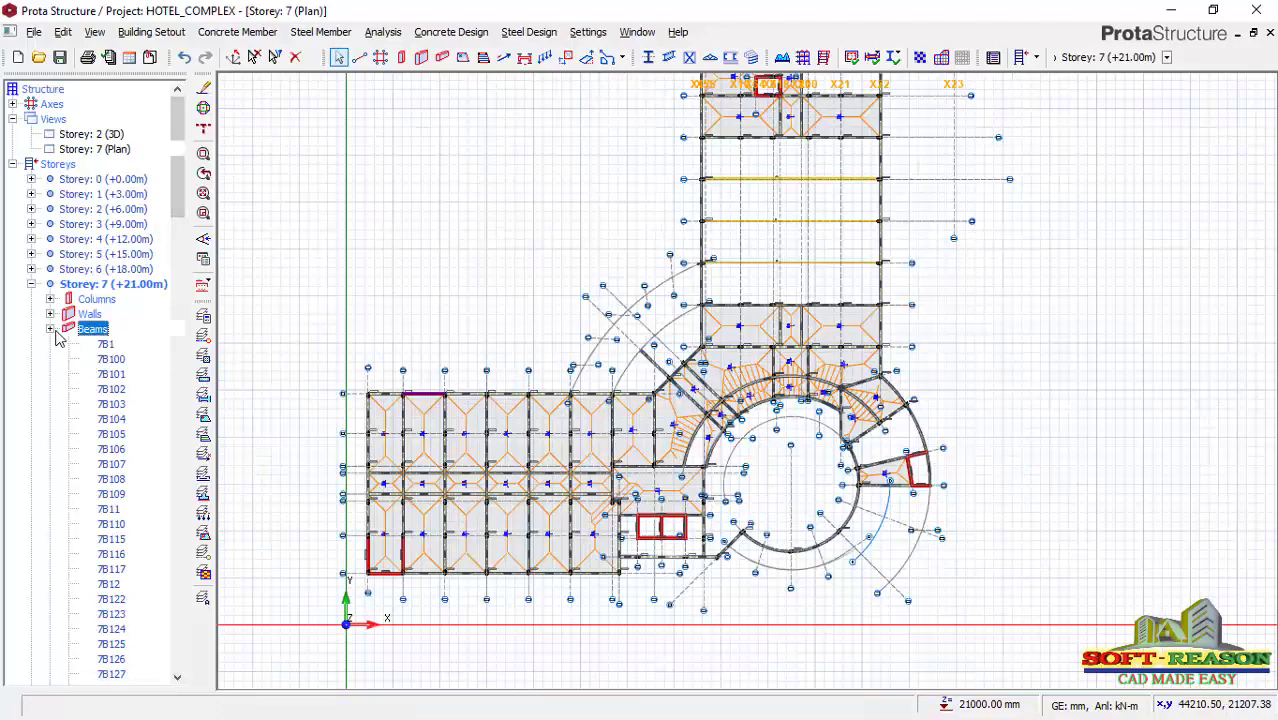
Step: Open the Storey: 2 (3D) view and orbit the HOTEL_COMPLEX frame to another side
double_click(111, 136)
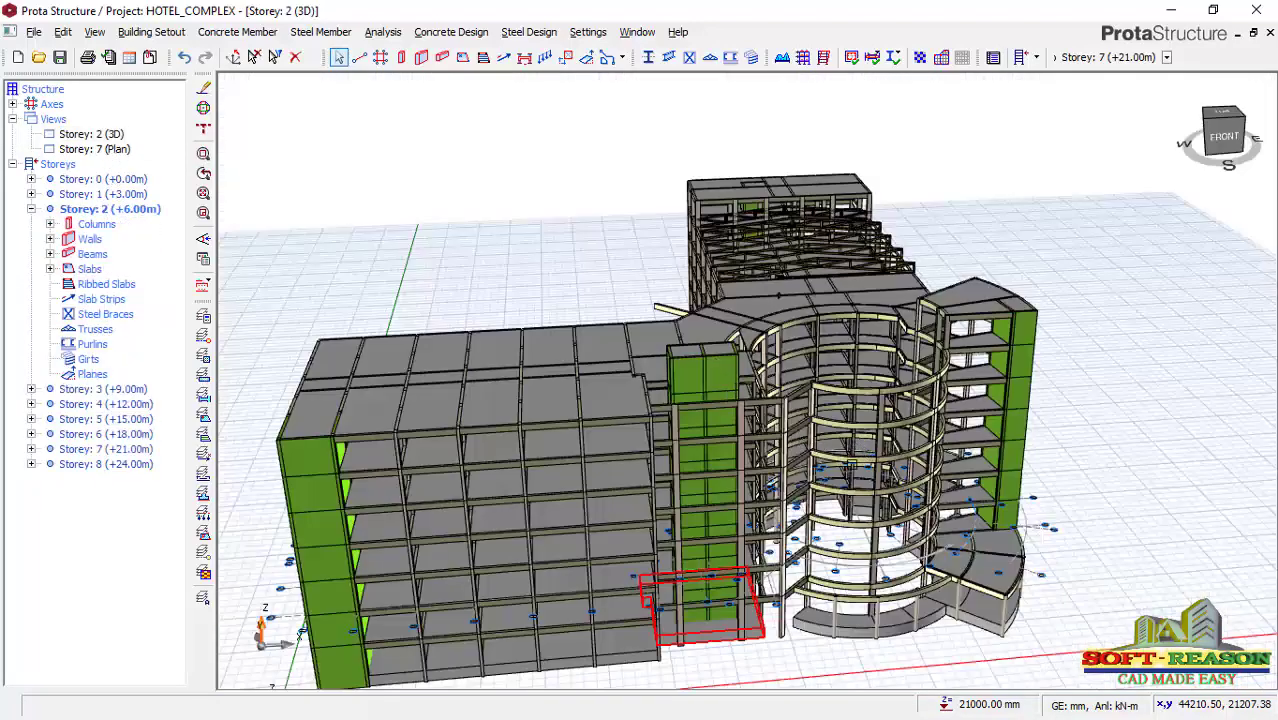
mouse_move(760, 530)
middle_mouse_down()
mouse_move(840, 533)
mouse_move(712, 540)
mouse_move(766, 544)
mouse_move(708, 553)
mouse_move(612, 549)
mouse_move(807, 544)
middle_mouse_up()
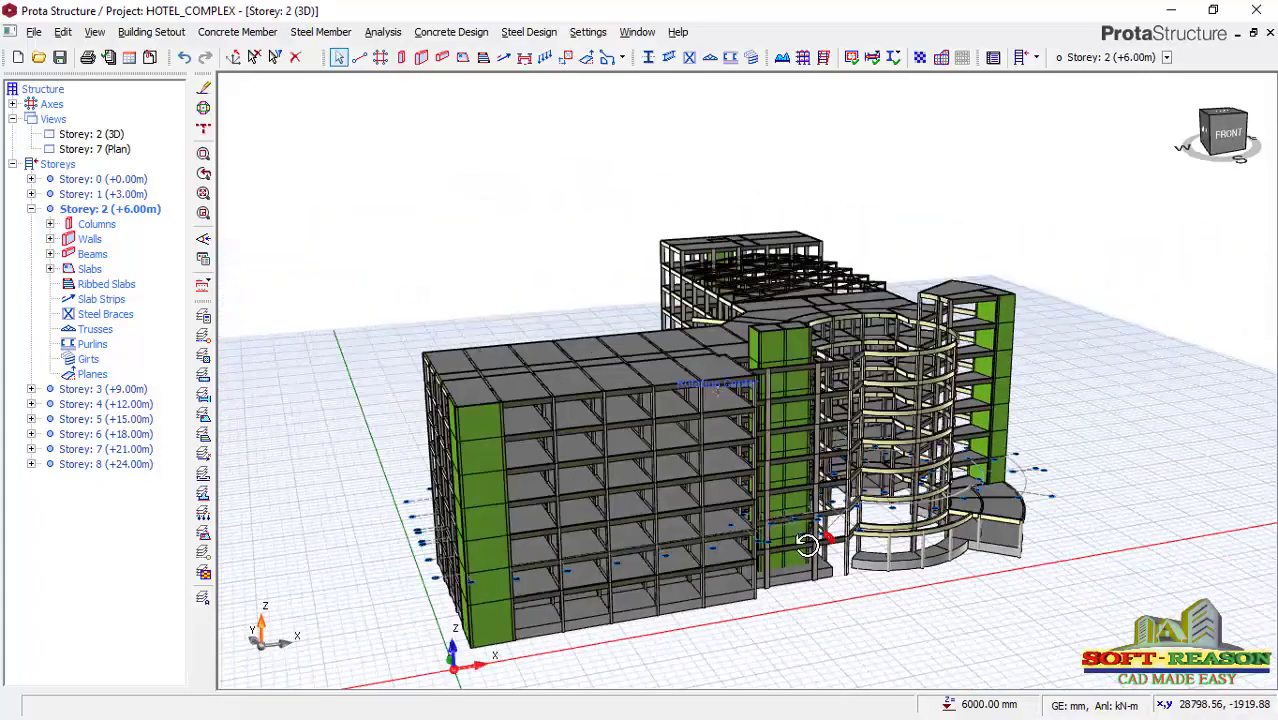
scroll(824, 597, "up", 2)
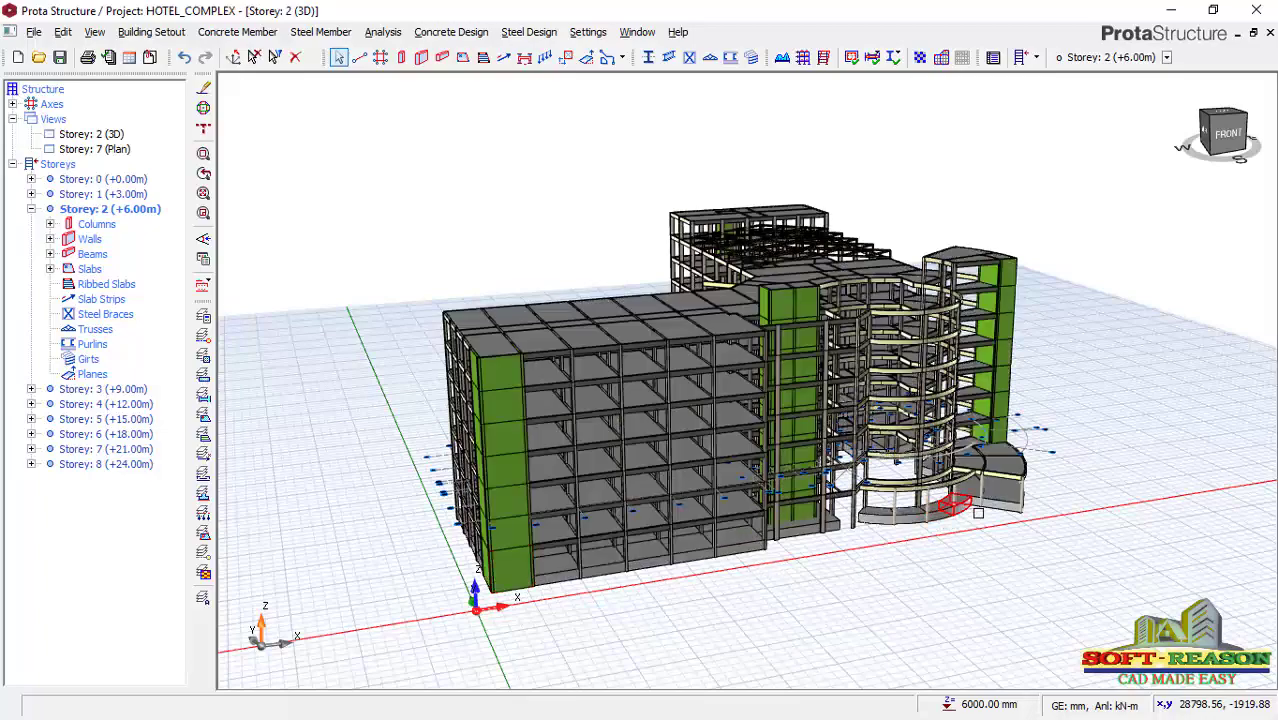
middle_click_drag(998, 518, 918, 521)
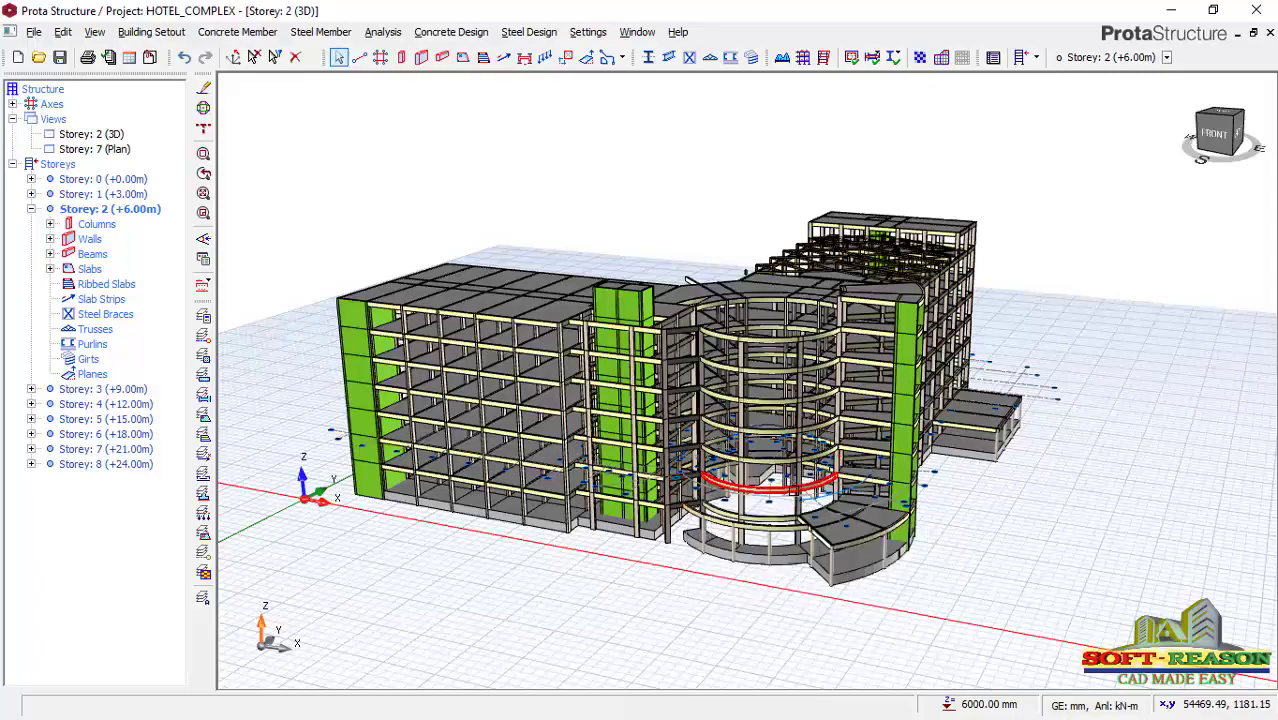
scroll(807, 455, "up", 2)
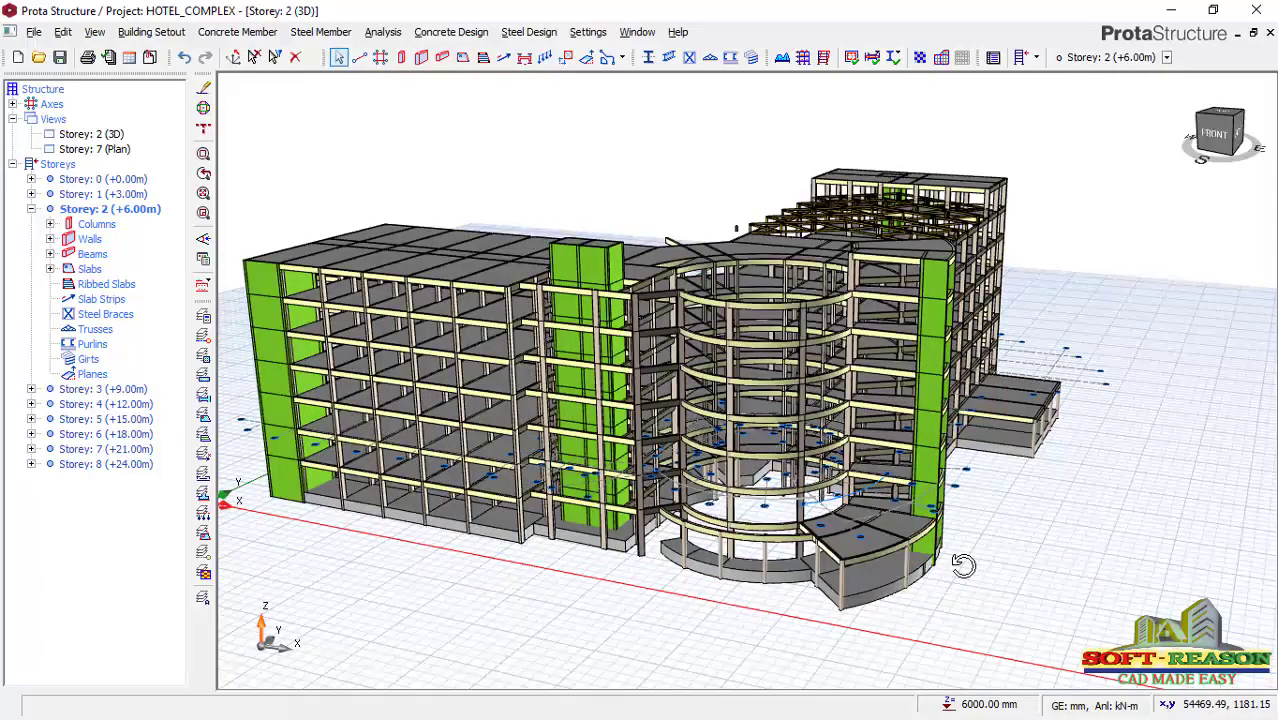
middle_click_drag(963, 565, 890, 568)
scroll(890, 568, "down", 3)
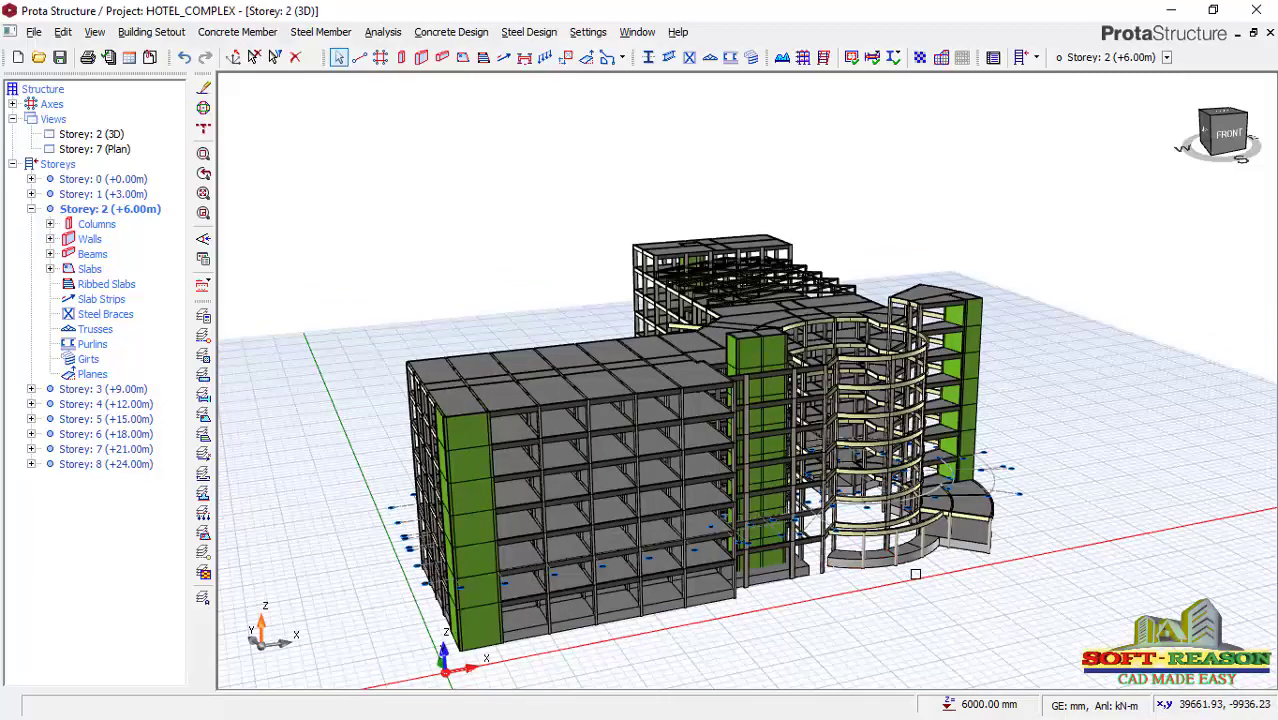
scroll(917, 567, "up", 3)
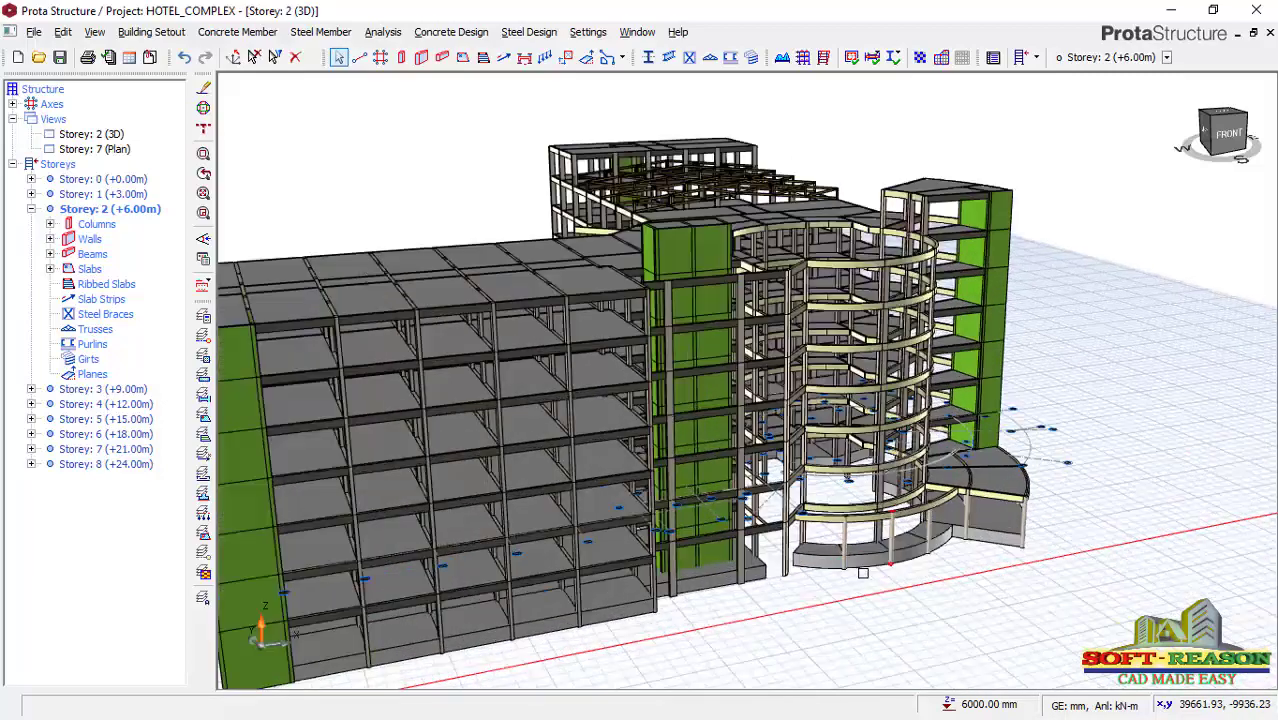
middle_click_drag(847, 573, 722, 563)
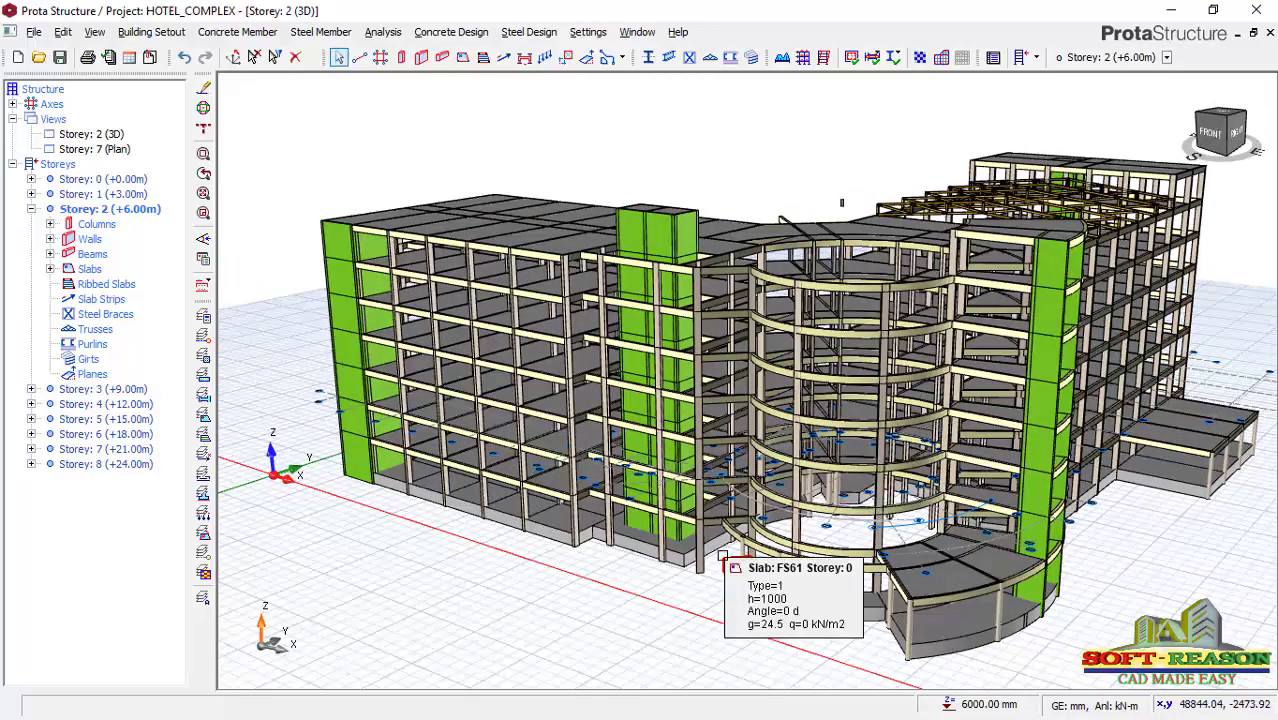